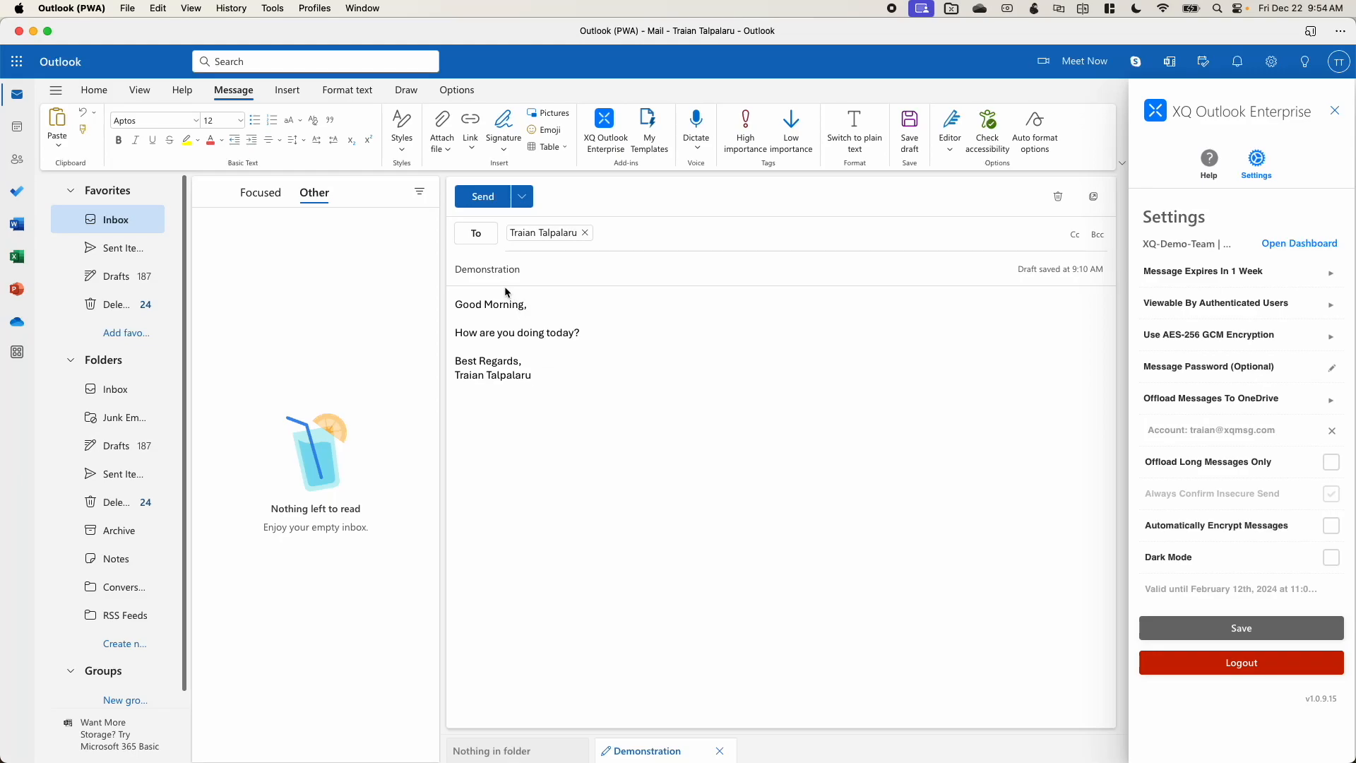
- Send the Demonstration message as an encrypted email
{"action": "left_click", "coordinate": [491, 200]}
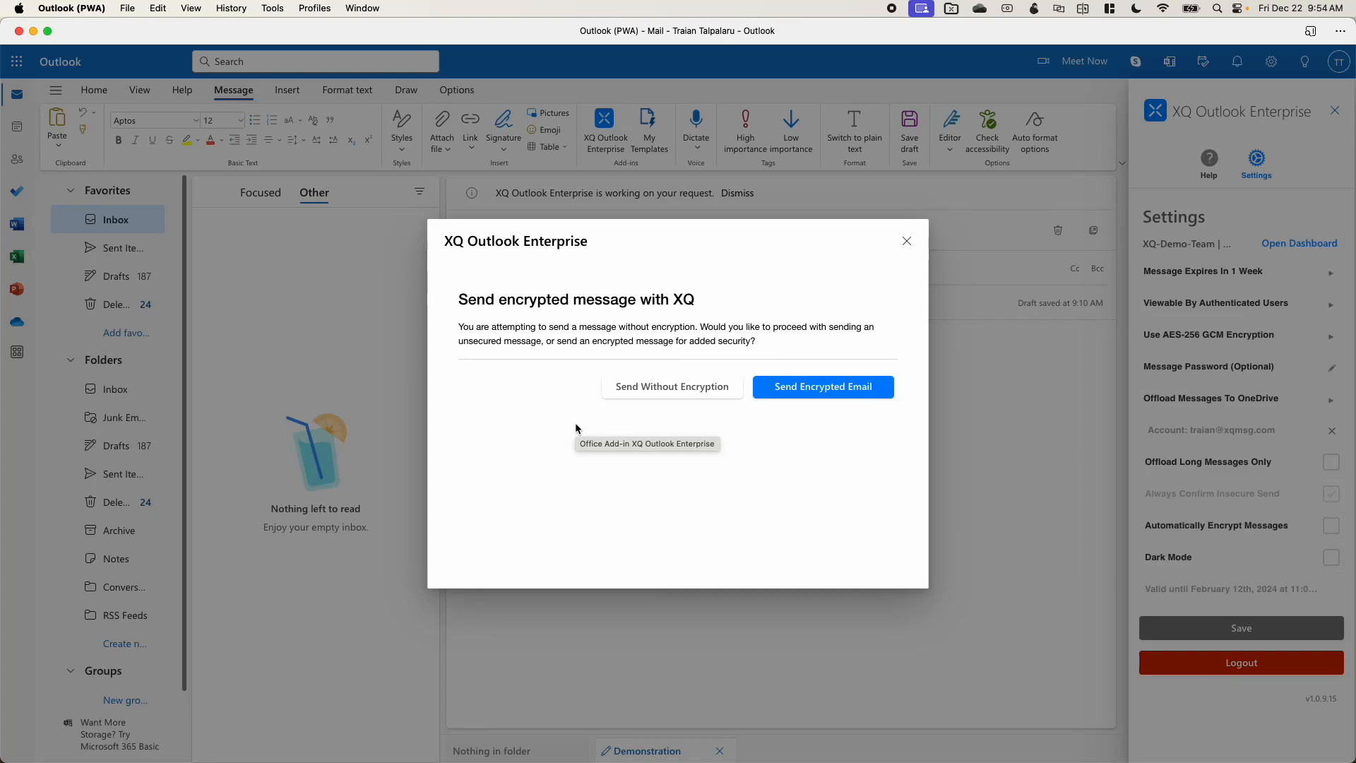
{"action": "left_click", "coordinate": [805, 391]}
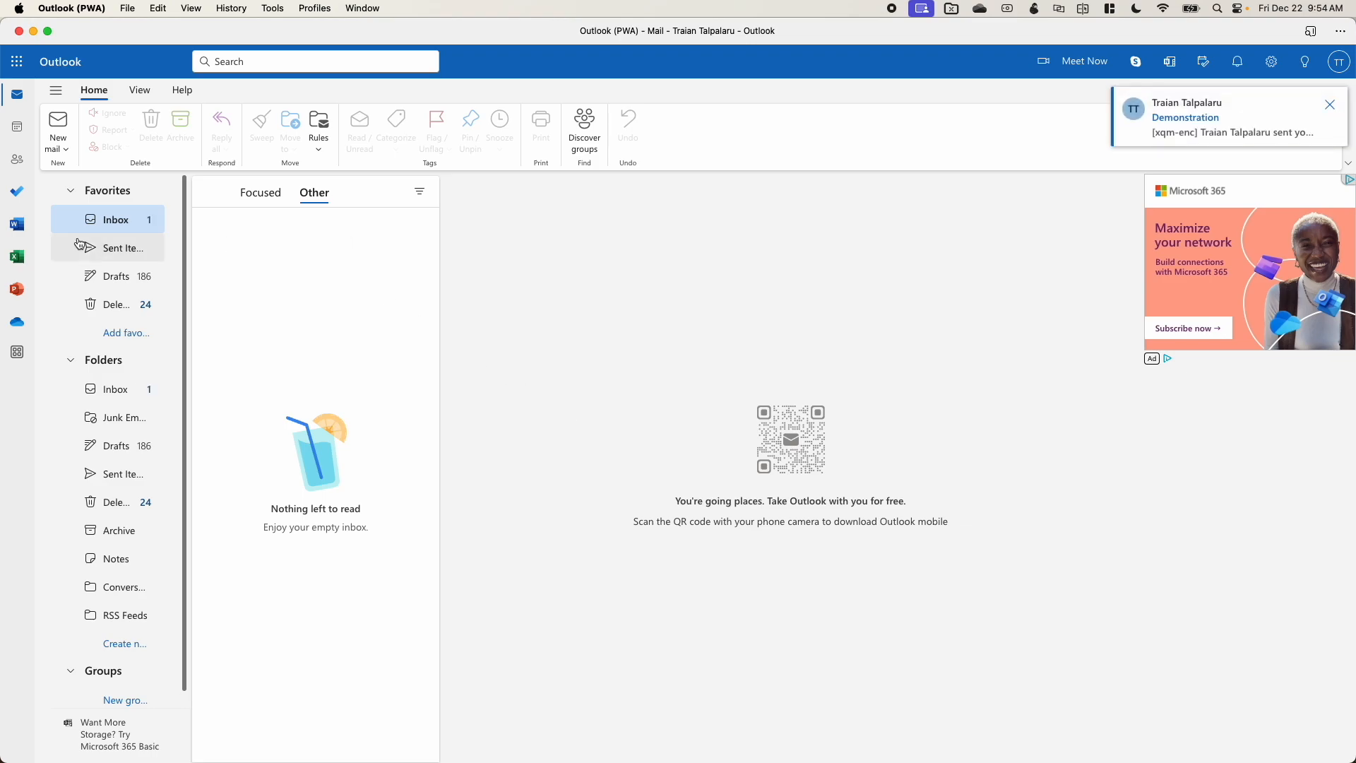
- Open the received Demonstration email from the Focused inbox and read its decrypted content with the Outlook Add-in
{"action": "left_click", "coordinate": [261, 196]}
{"action": "left_click", "coordinate": [288, 244]}
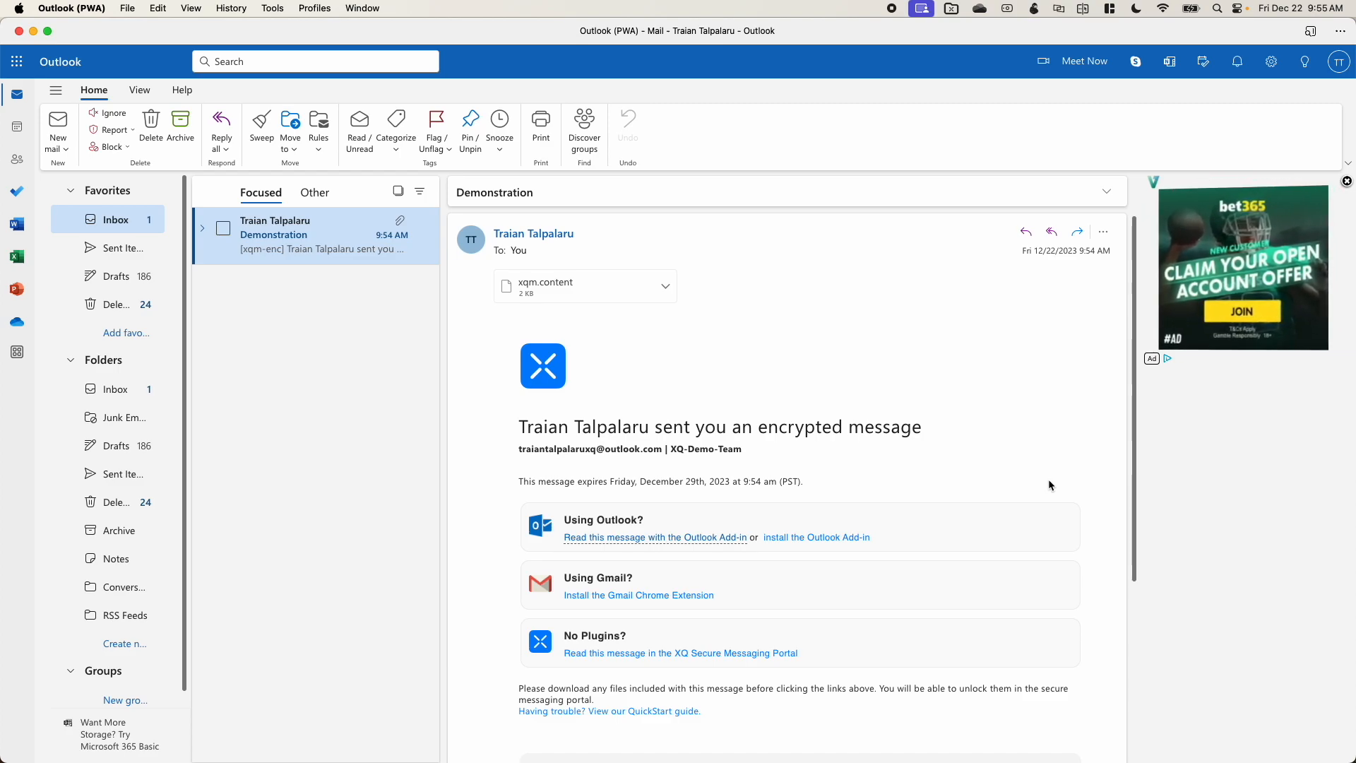
{"action": "left_click", "coordinate": [675, 542]}
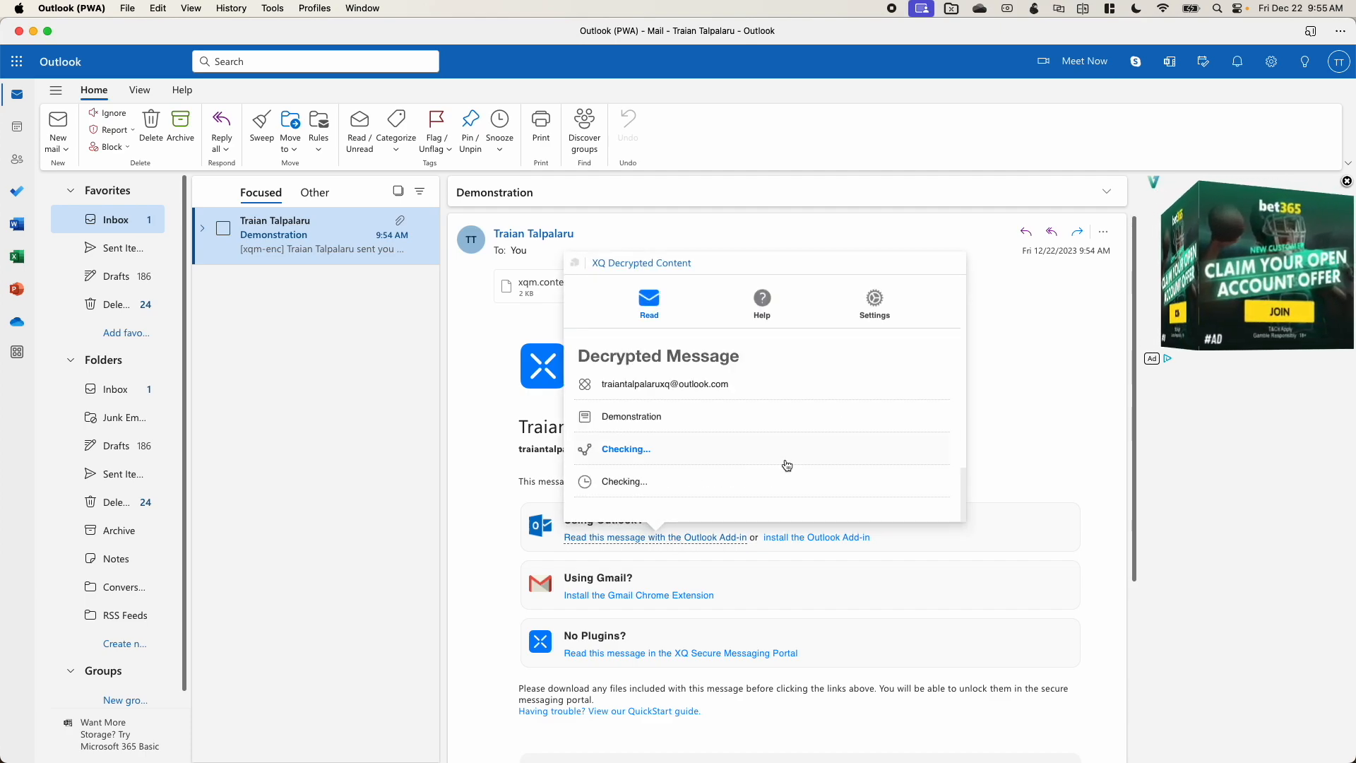
{"action": "scroll", "coordinate": [812, 452], "scroll_direction": "down", "scroll_amount": 2}
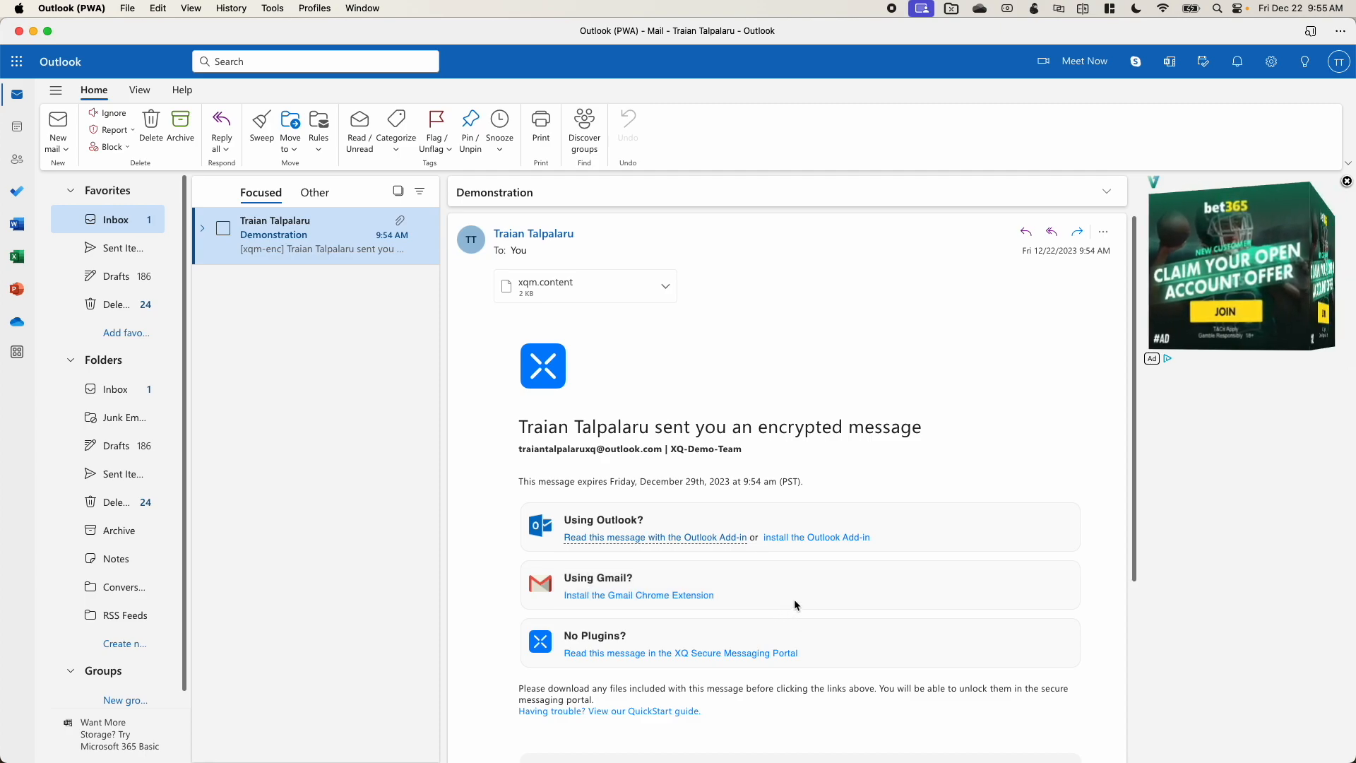
- Copy the email's XQ Secure Messaging Portal link and open it in a new Microsoft Edge tab to read the message
{"action": "right_click", "coordinate": [636, 655]}
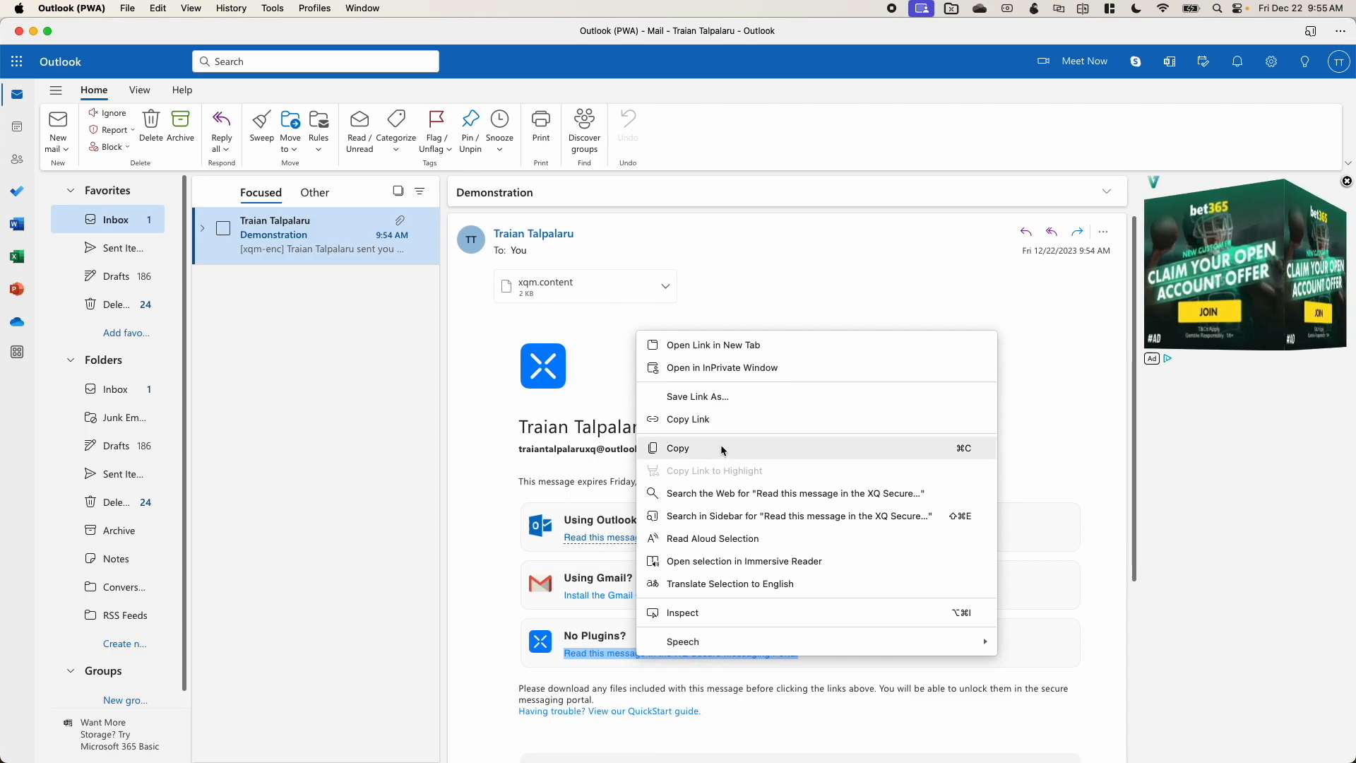
{"action": "left_click", "coordinate": [718, 424]}
{"action": "key", "text": "super+Tab"}
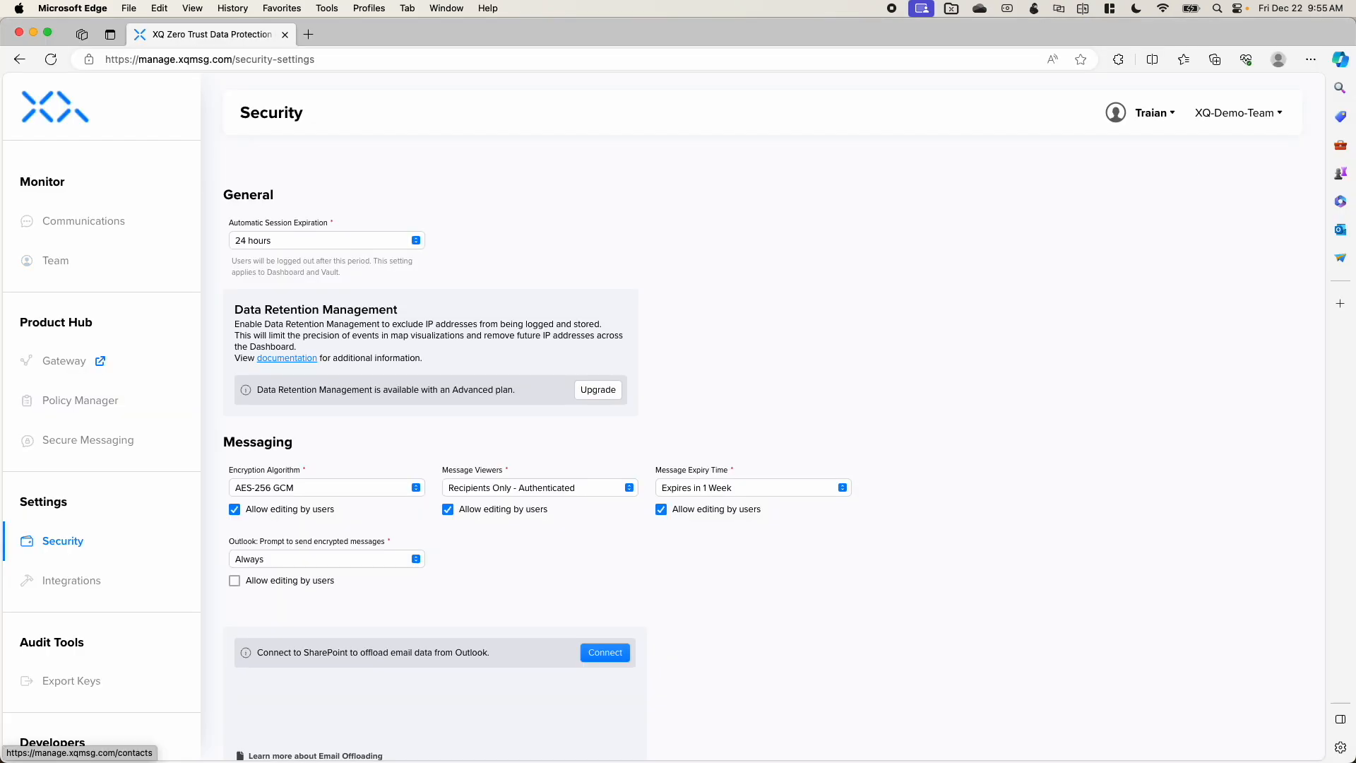
{"action": "left_click", "coordinate": [308, 35]}
{"action": "key", "text": "super+v"}
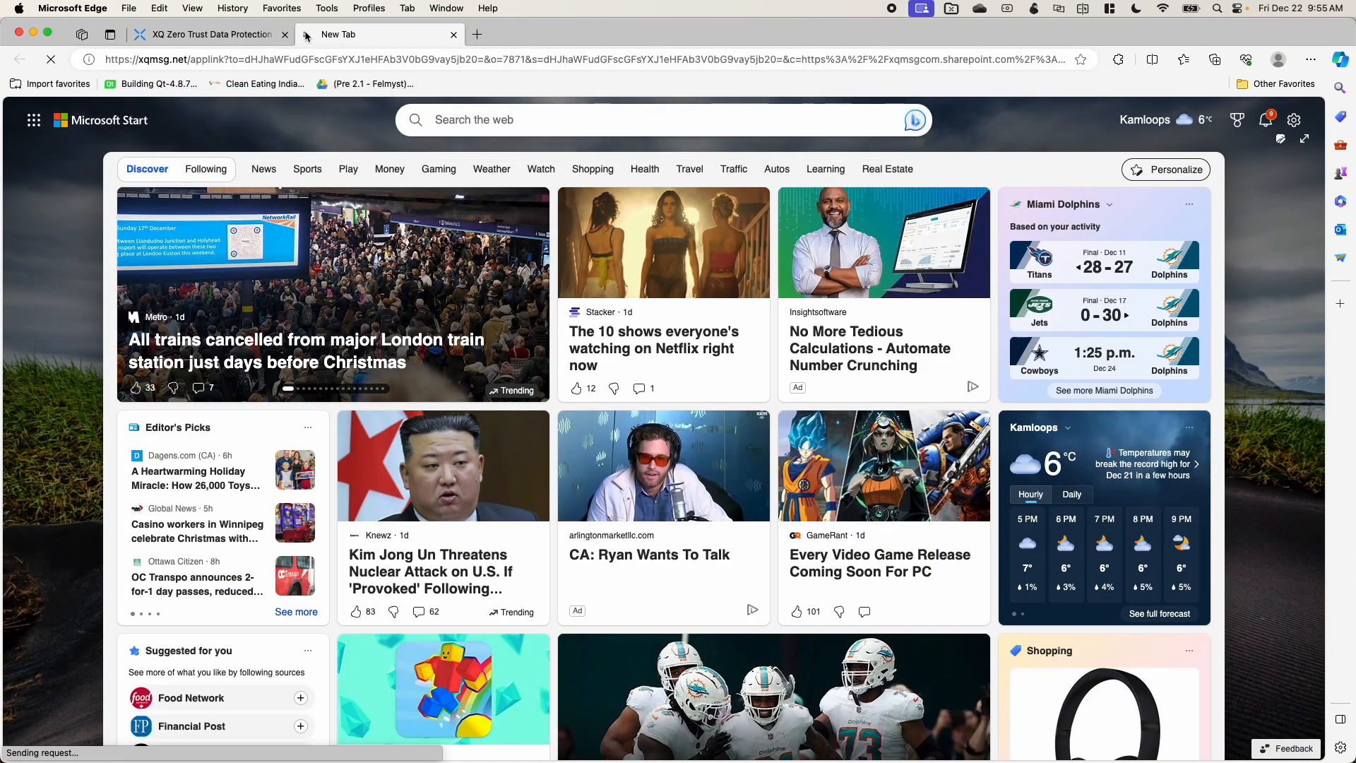
{"action": "key", "text": "Return"}
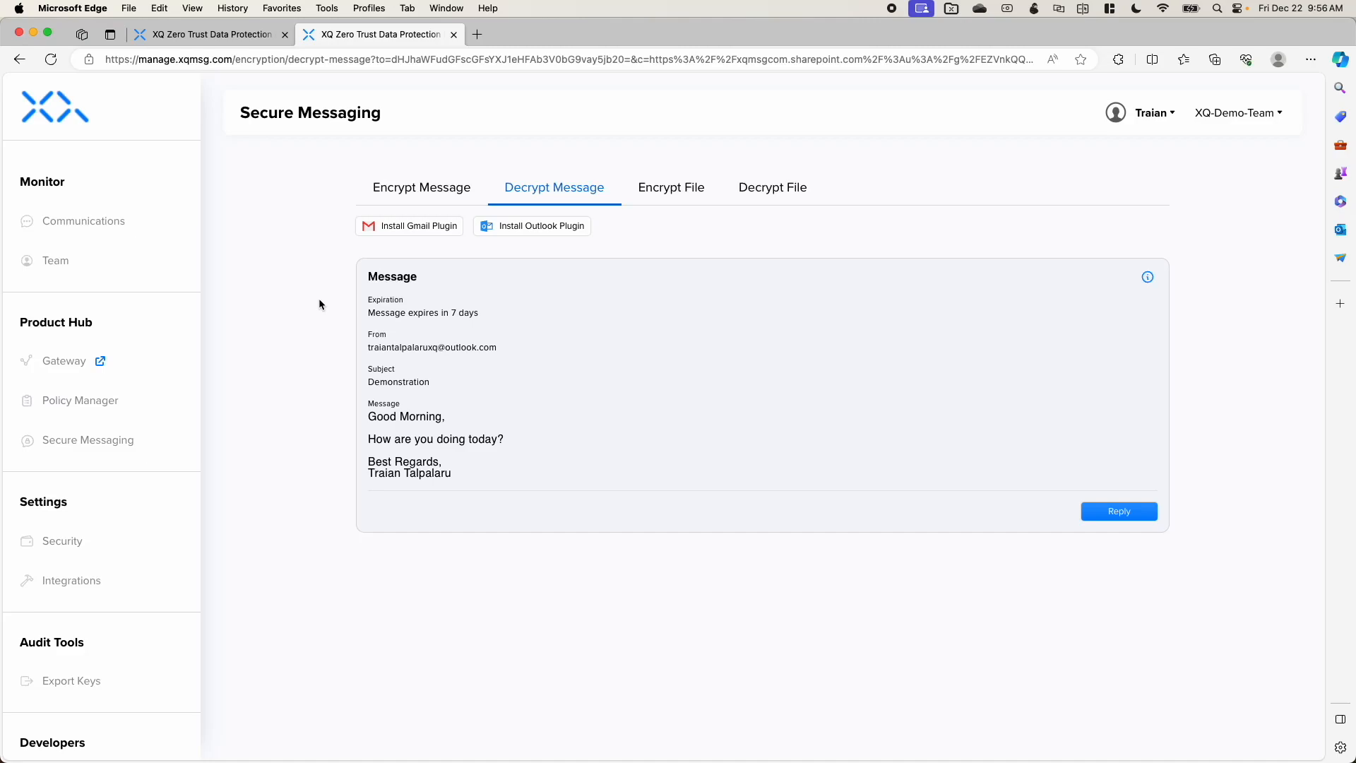
- Open the newest Demonstration message in Communications and examine the dates and locations in its activity log
{"action": "left_click", "coordinate": [112, 223]}
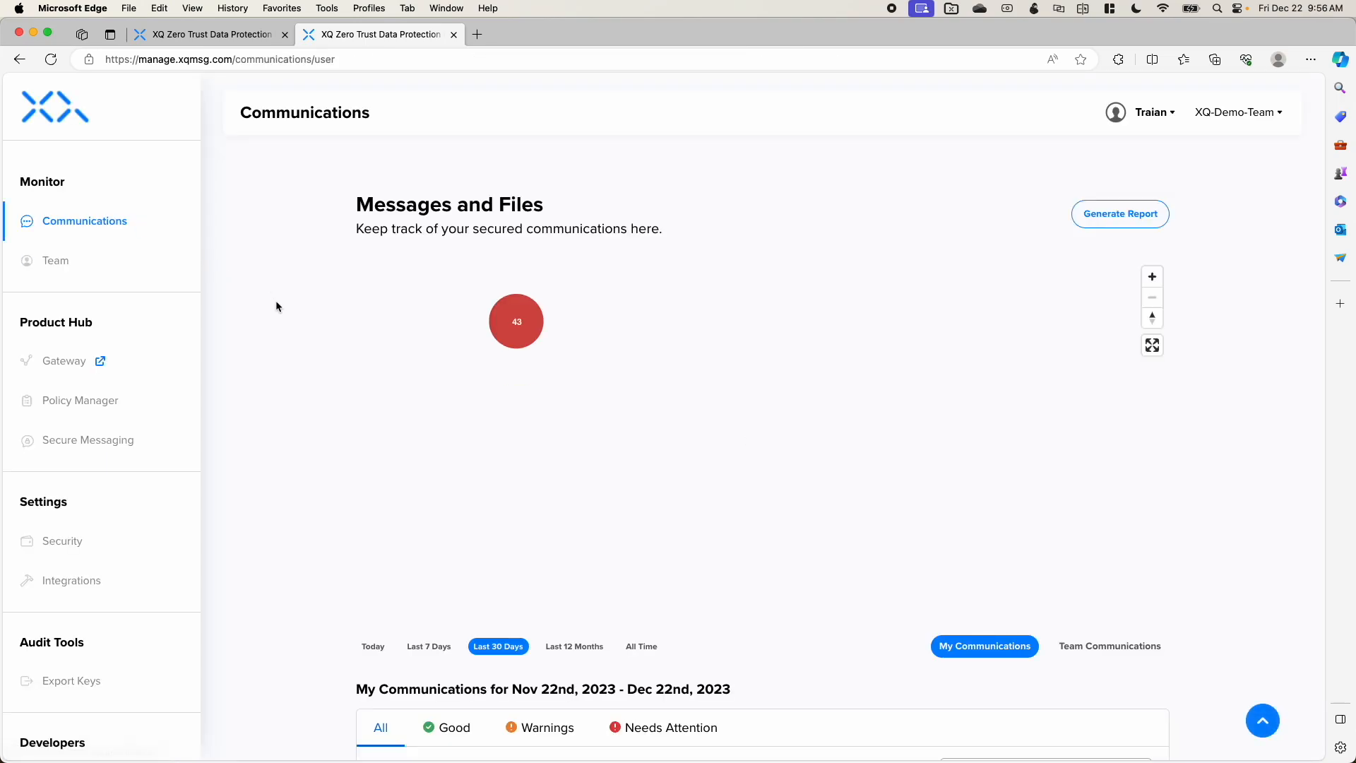
{"action": "scroll", "coordinate": [290, 343], "scroll_direction": "down", "scroll_amount": 3}
{"action": "scroll", "coordinate": [289, 341], "scroll_direction": "down", "scroll_amount": 3}
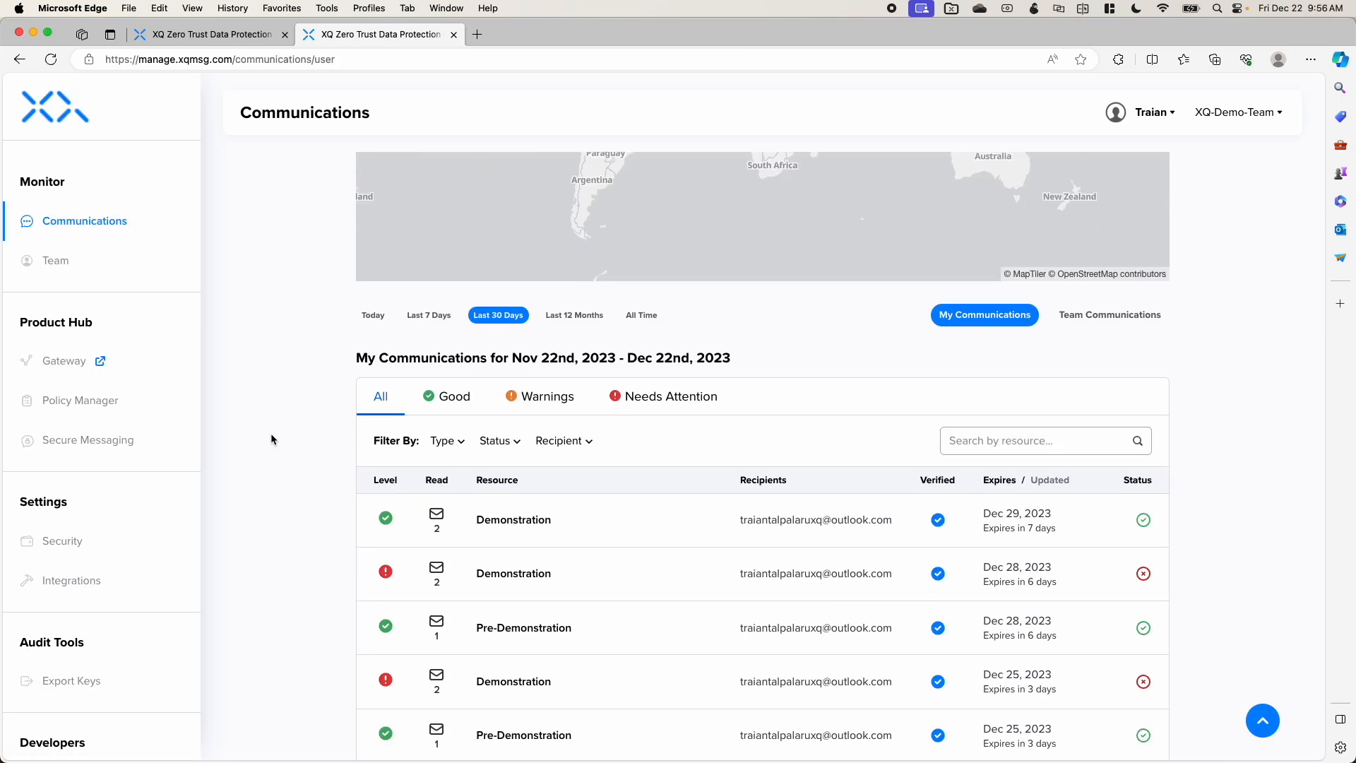
{"action": "left_click", "coordinate": [541, 528]}
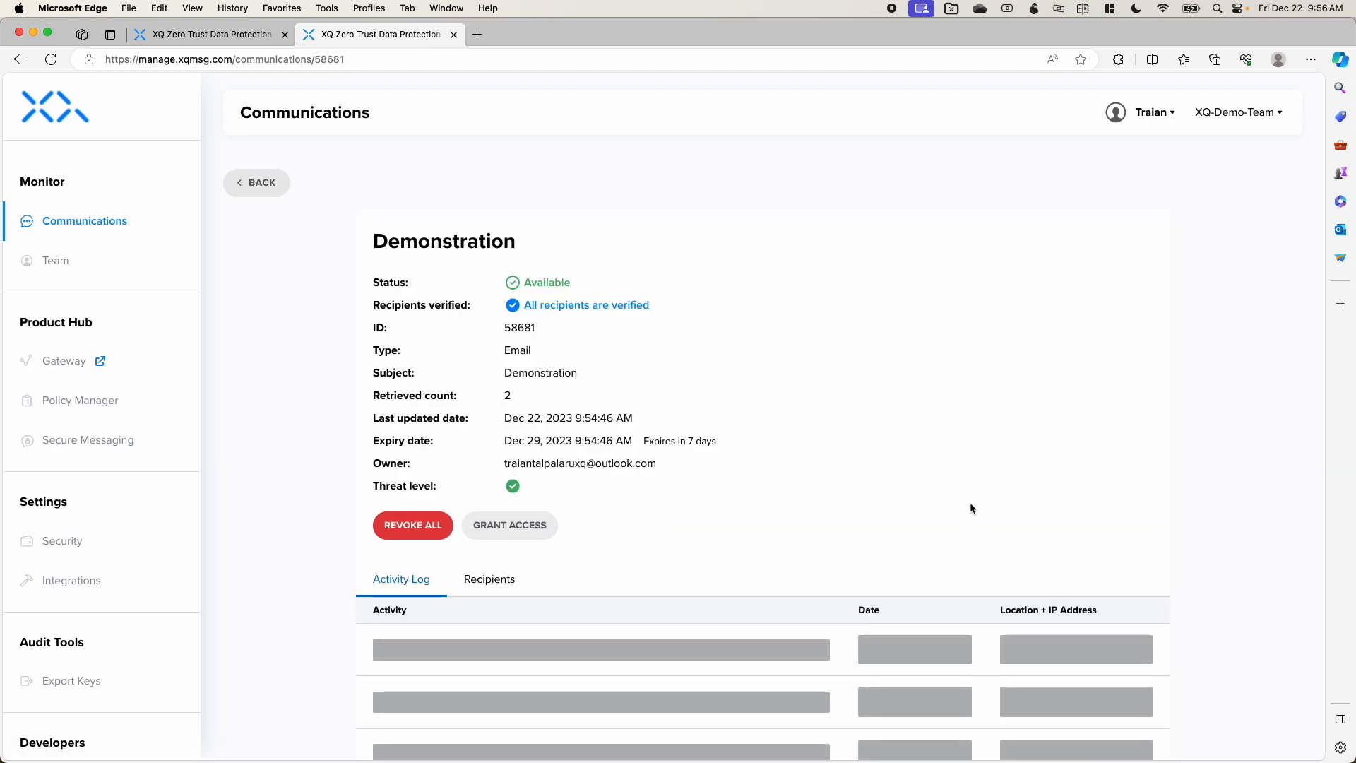
{"action": "scroll", "coordinate": [1228, 476], "scroll_direction": "down", "scroll_amount": 1}
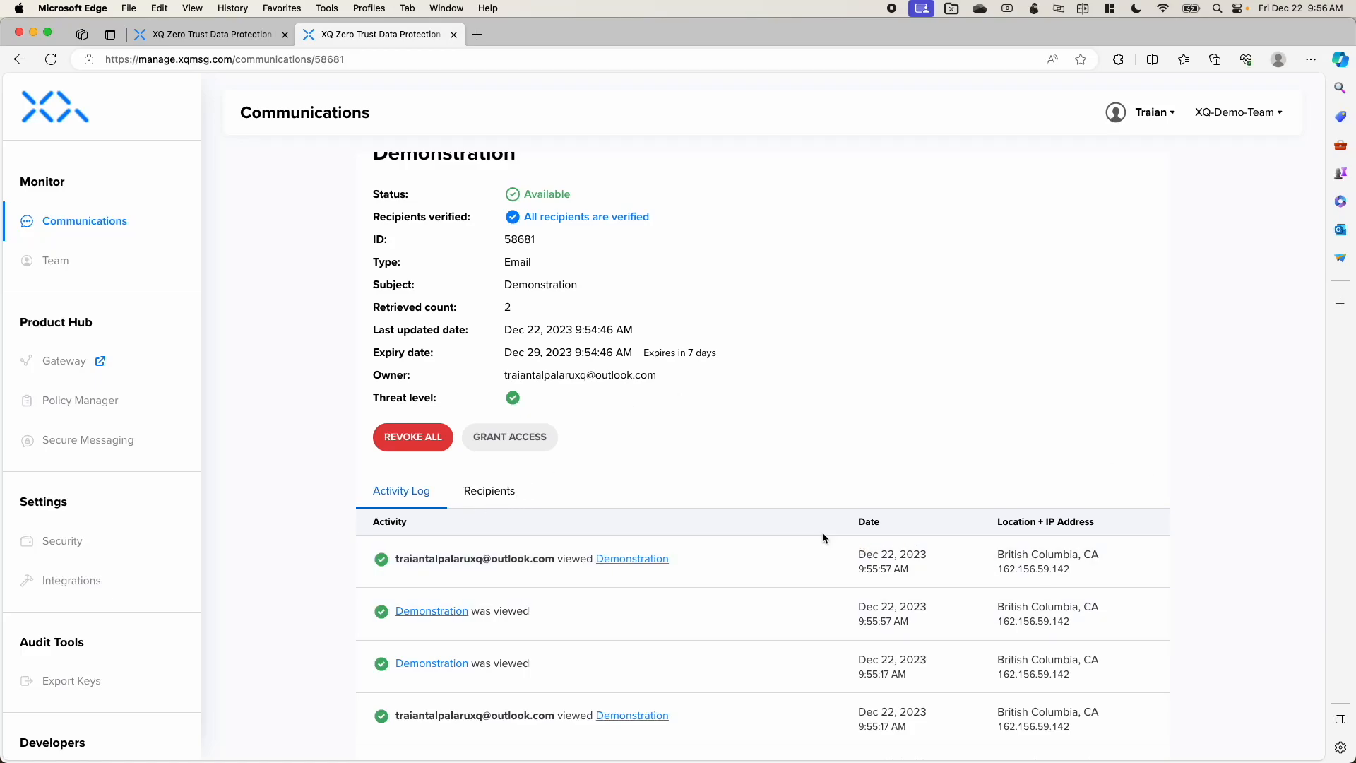
{"action": "key", "text": "super+shift+4"}
{"action": "left_click_drag", "start_coordinate": [956, 526], "coordinate": [1130, 592]}
- Activate the data access policy "Block Access from United State" and save the update
{"action": "left_click", "coordinate": [96, 408]}
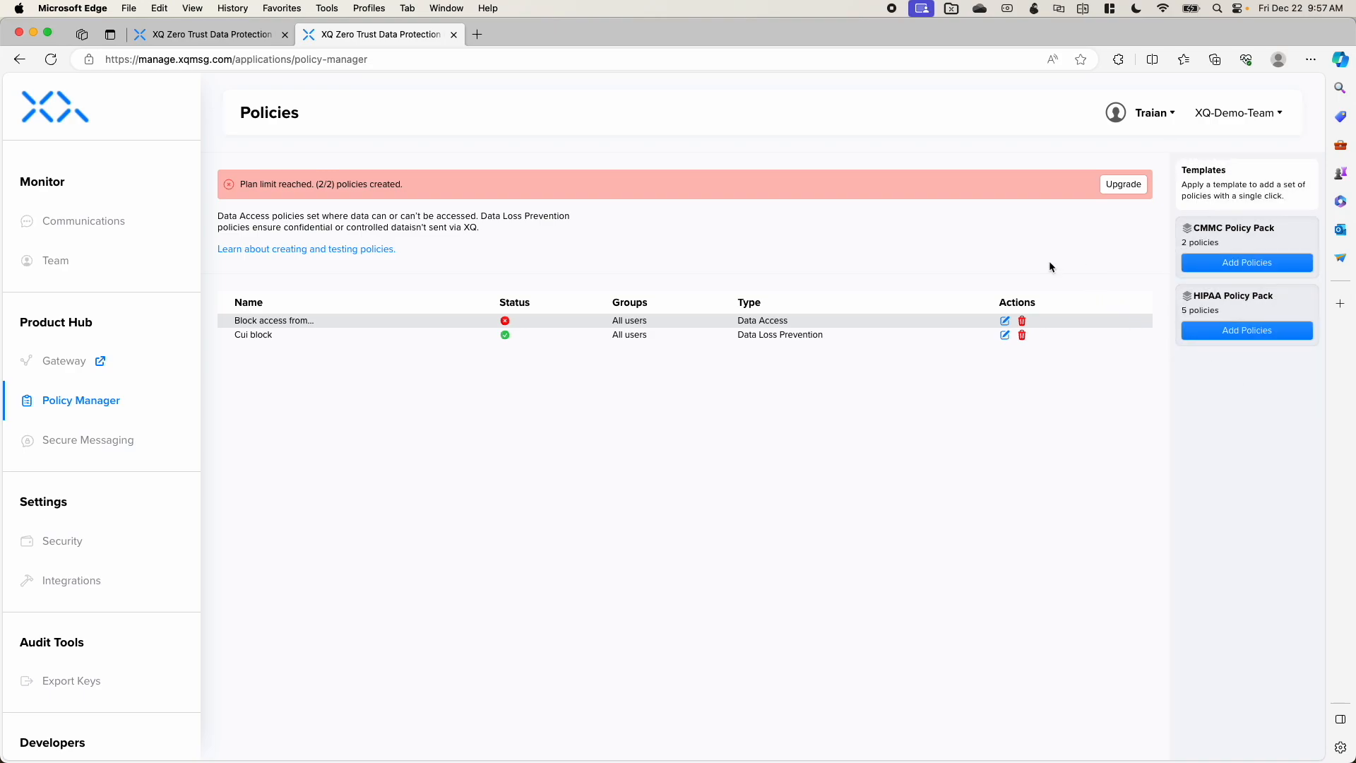
{"action": "left_click", "coordinate": [1005, 323]}
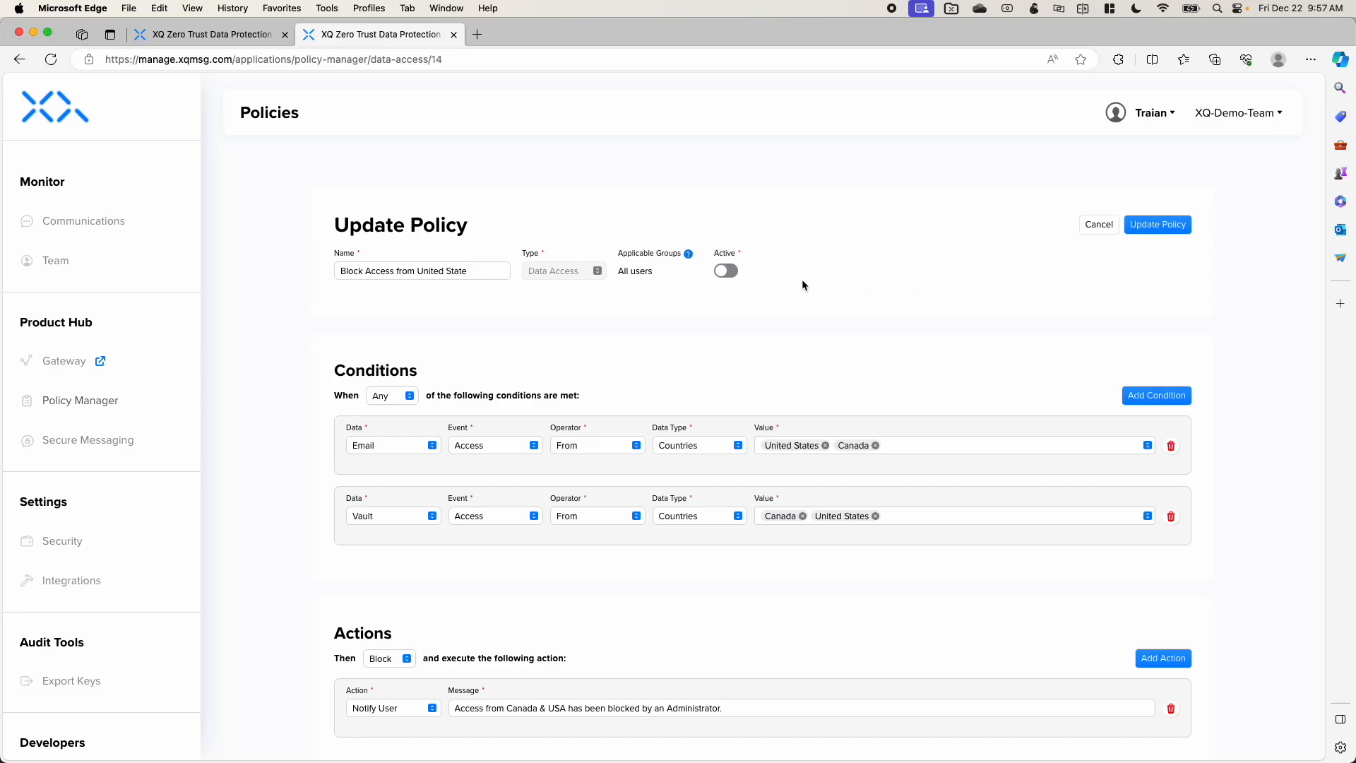
{"action": "left_click", "coordinate": [728, 272]}
{"action": "left_click", "coordinate": [1158, 224]}
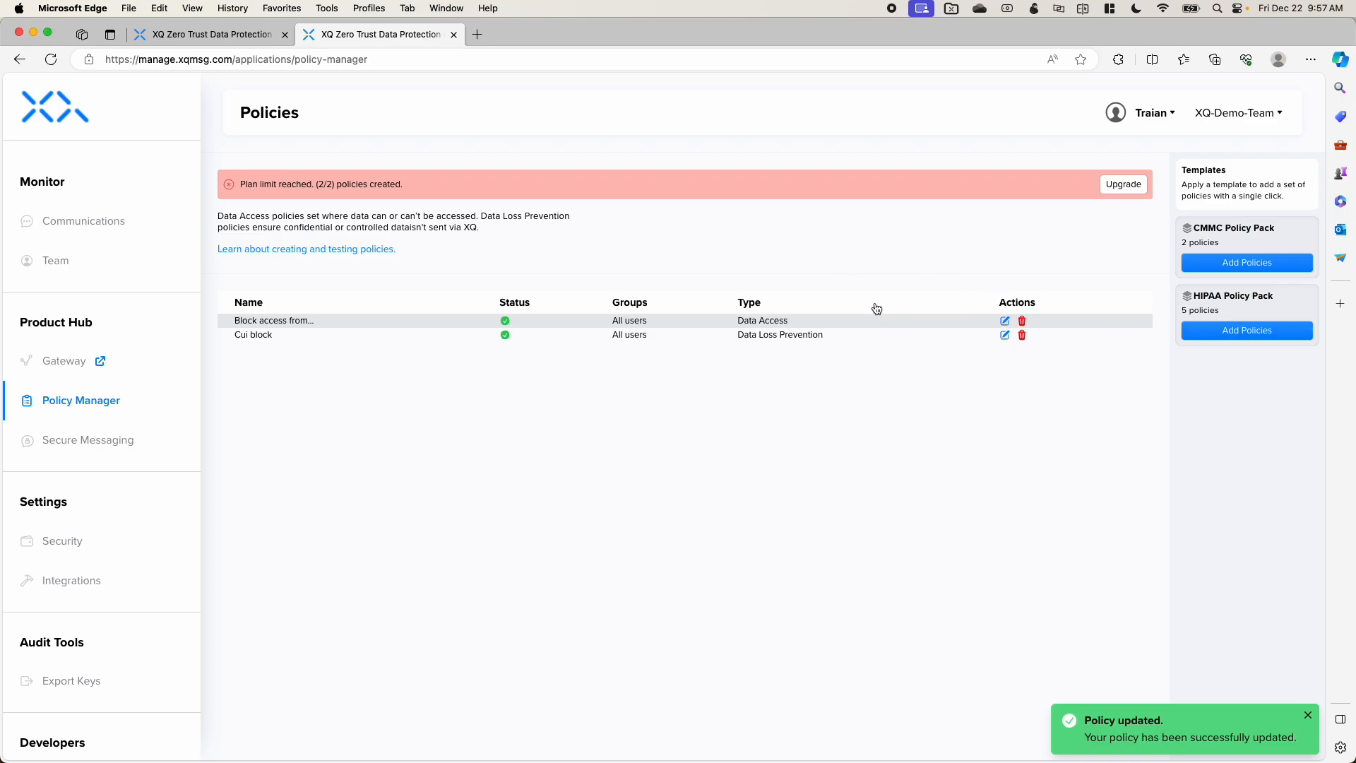
- Switch to Outlook and try to read the Demonstration email with the Outlook Add-in while the blocking policy is active
{"action": "key", "text": "super+Tab"}
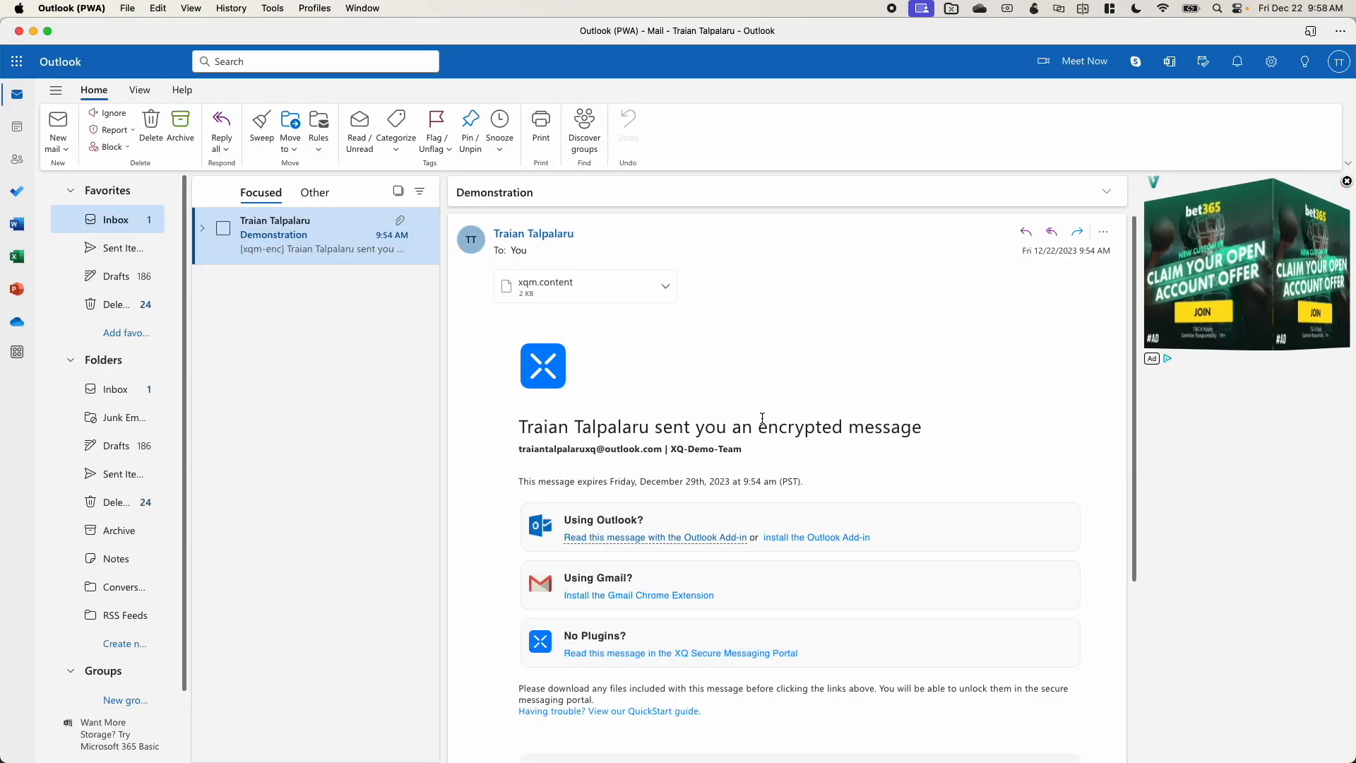
{"action": "left_click", "coordinate": [676, 540]}
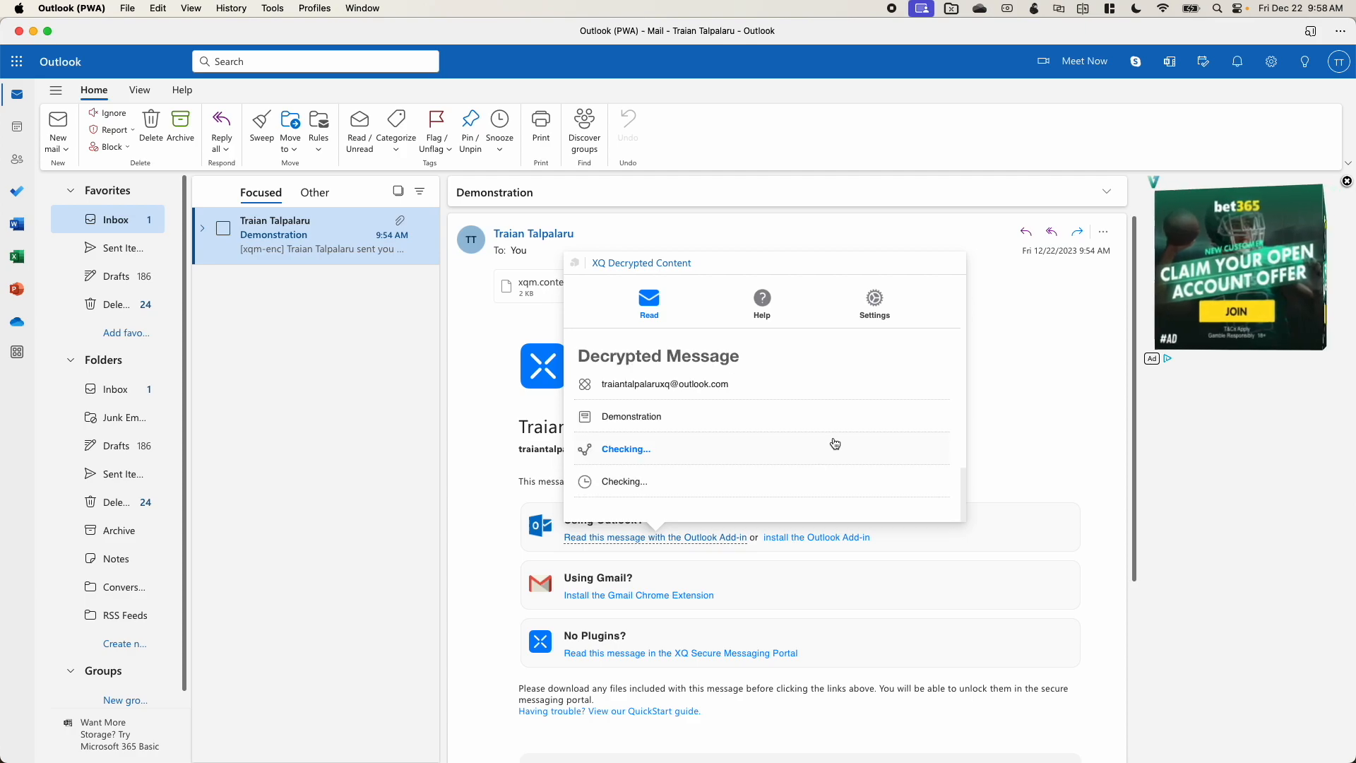
{"action": "scroll", "coordinate": [844, 441], "scroll_direction": "down", "scroll_amount": 2}
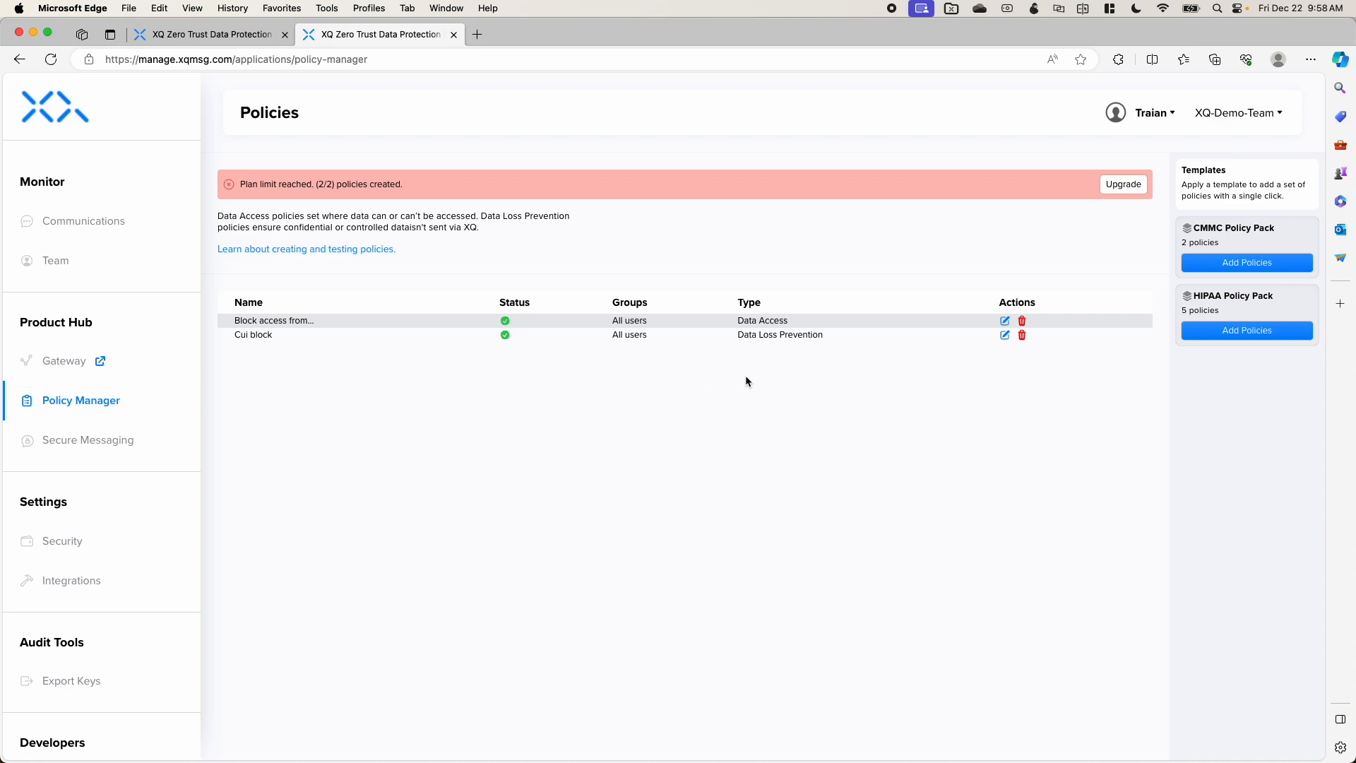
- Deactivate the data access policy "Block Access from United State" and save the update
{"action": "left_click", "coordinate": [1003, 320]}
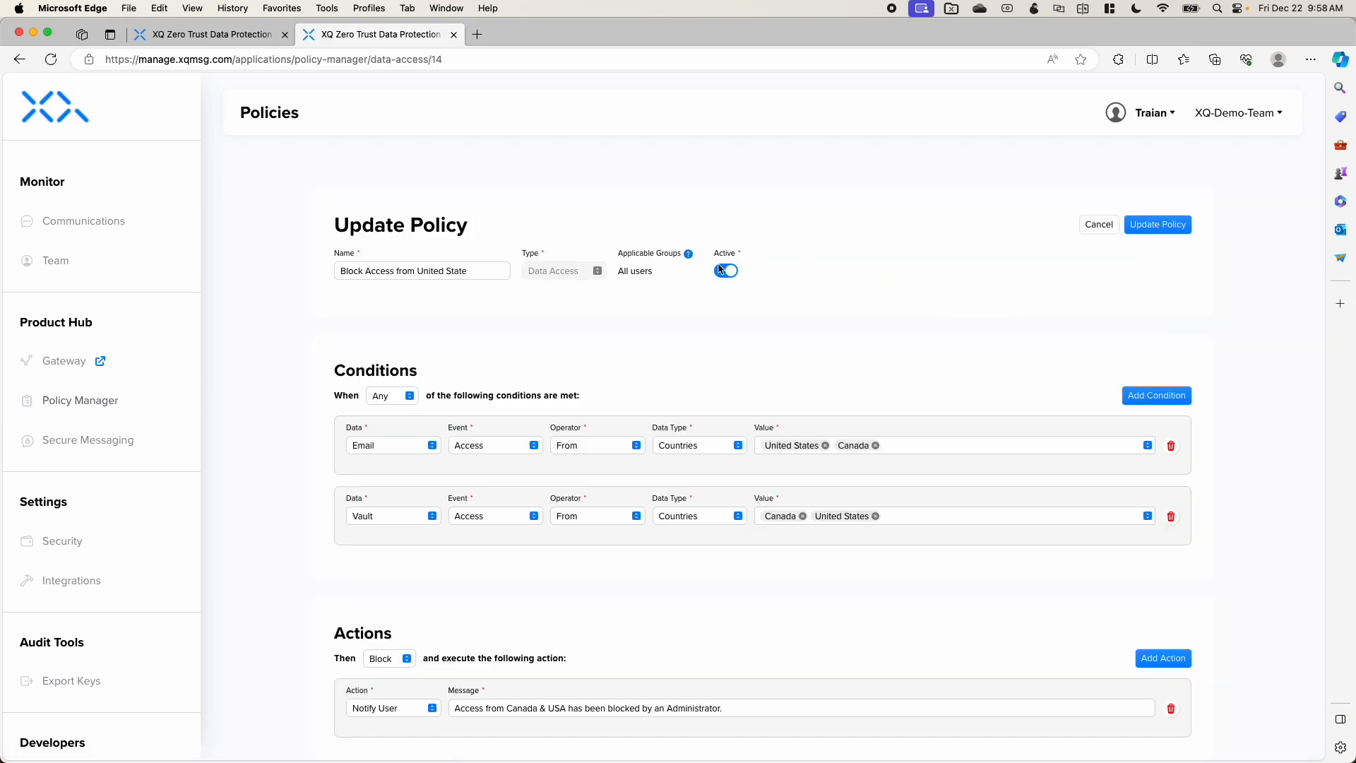
{"action": "left_click", "coordinate": [726, 272]}
{"action": "left_click", "coordinate": [1157, 225]}
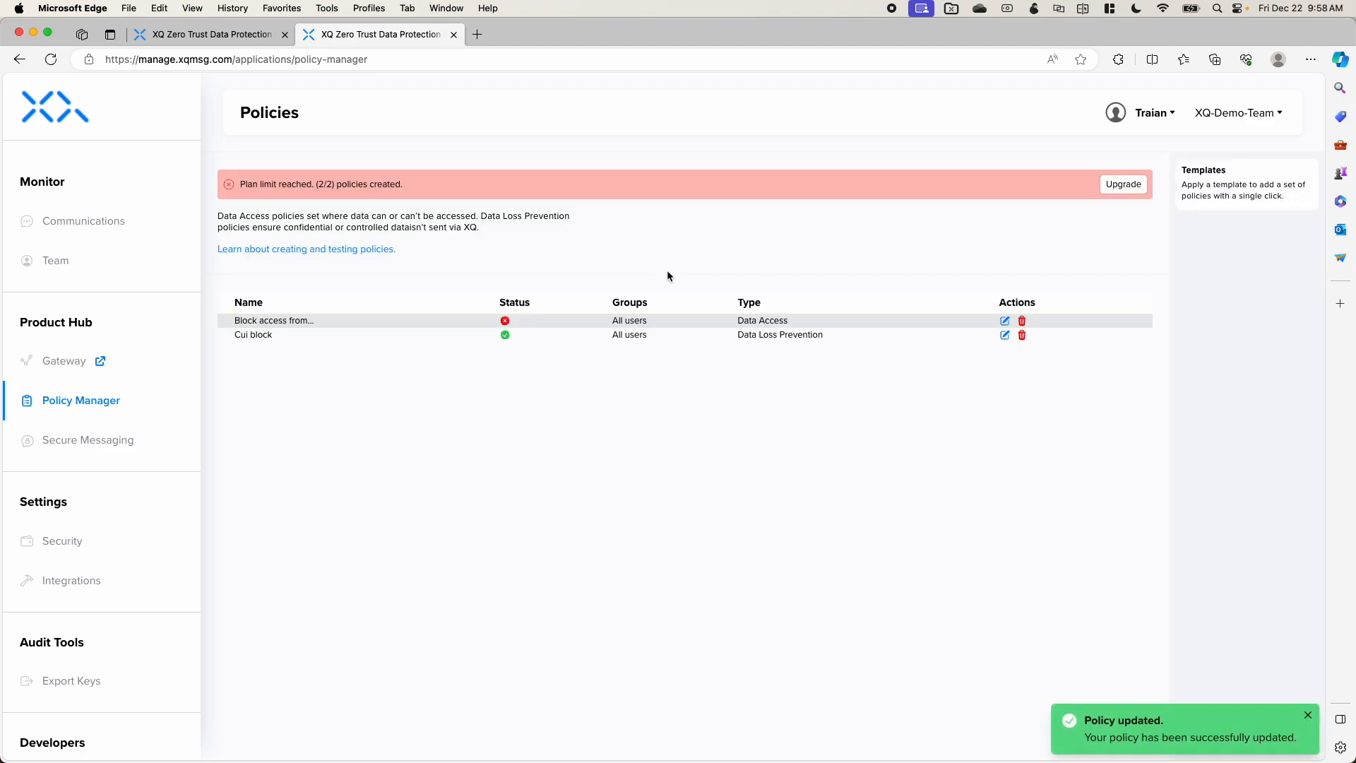
- Open the newest Demonstration message in Communications, review its activity log, and revoke access for all recipients
{"action": "left_click", "coordinate": [122, 222]}
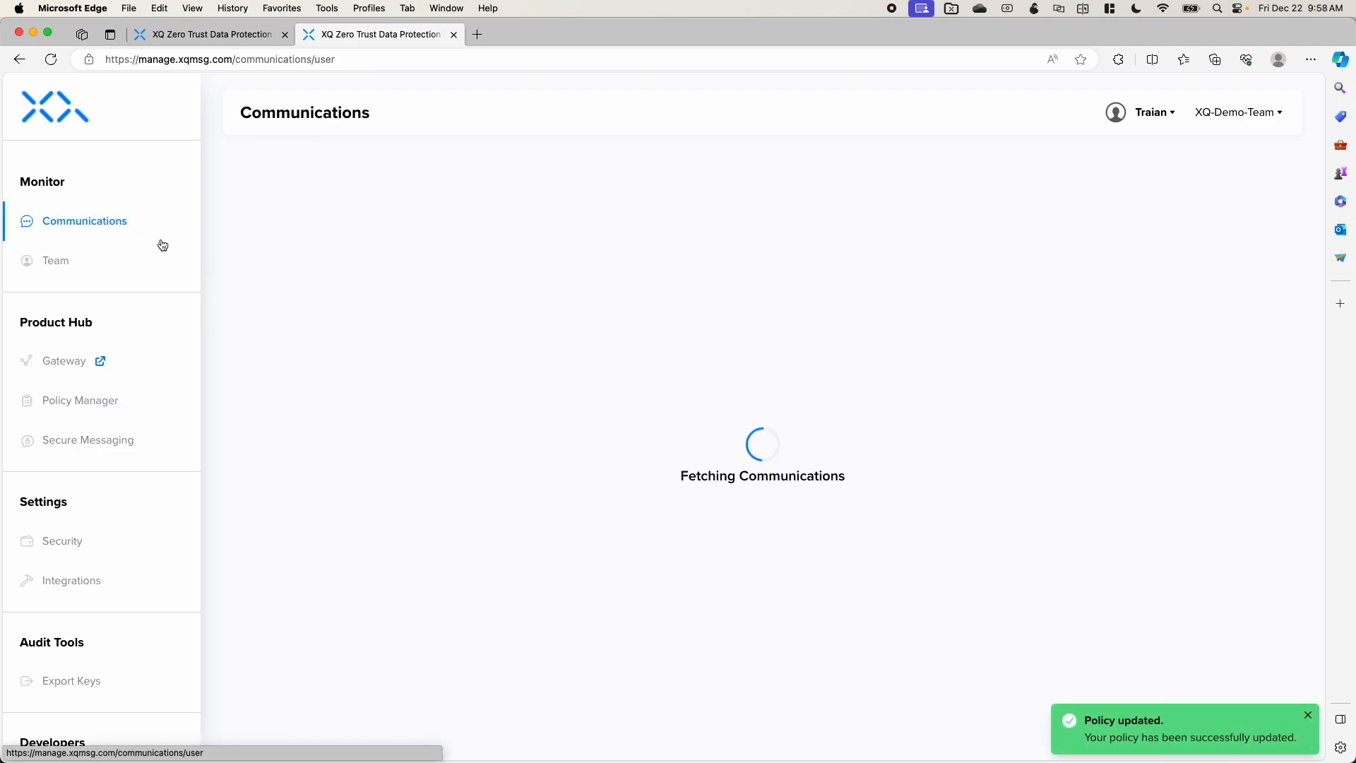
{"action": "scroll", "coordinate": [300, 453], "scroll_direction": "down", "scroll_amount": 4}
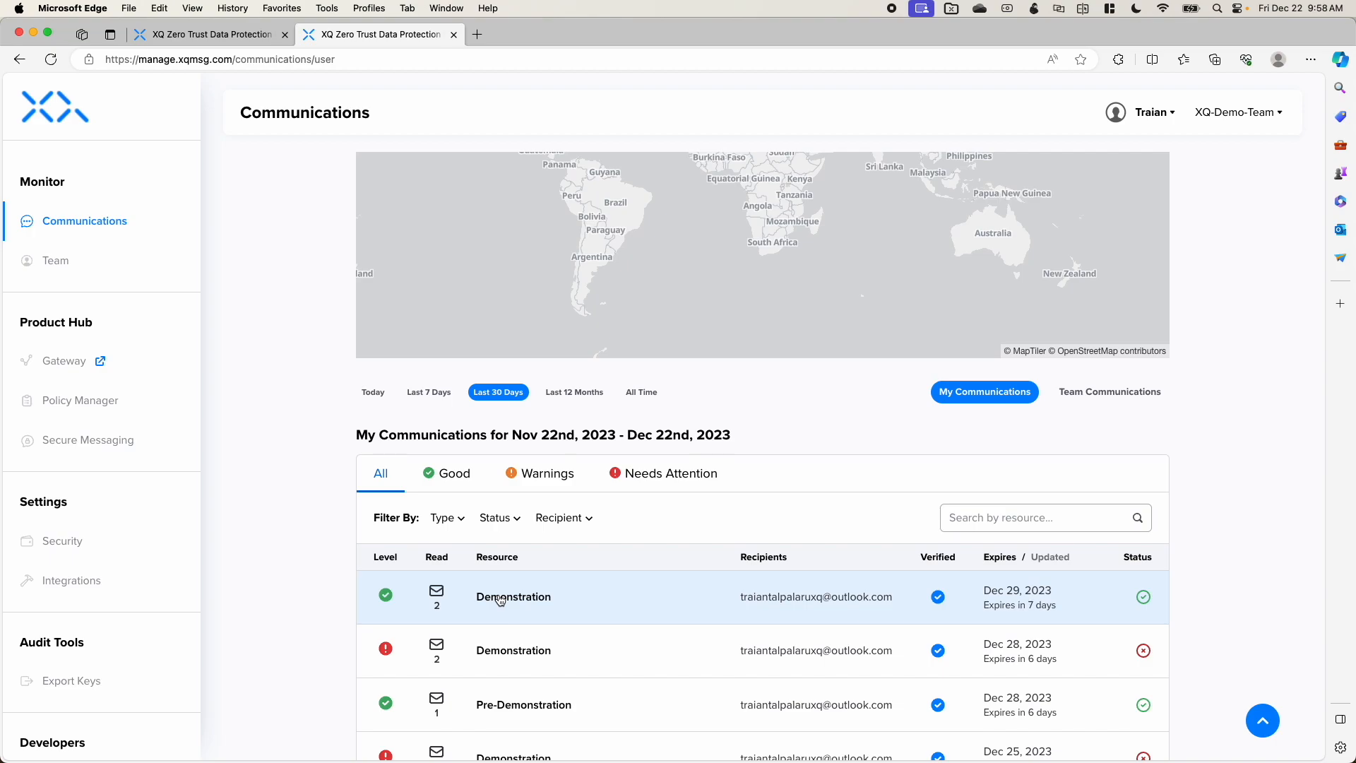
{"action": "left_click", "coordinate": [555, 593]}
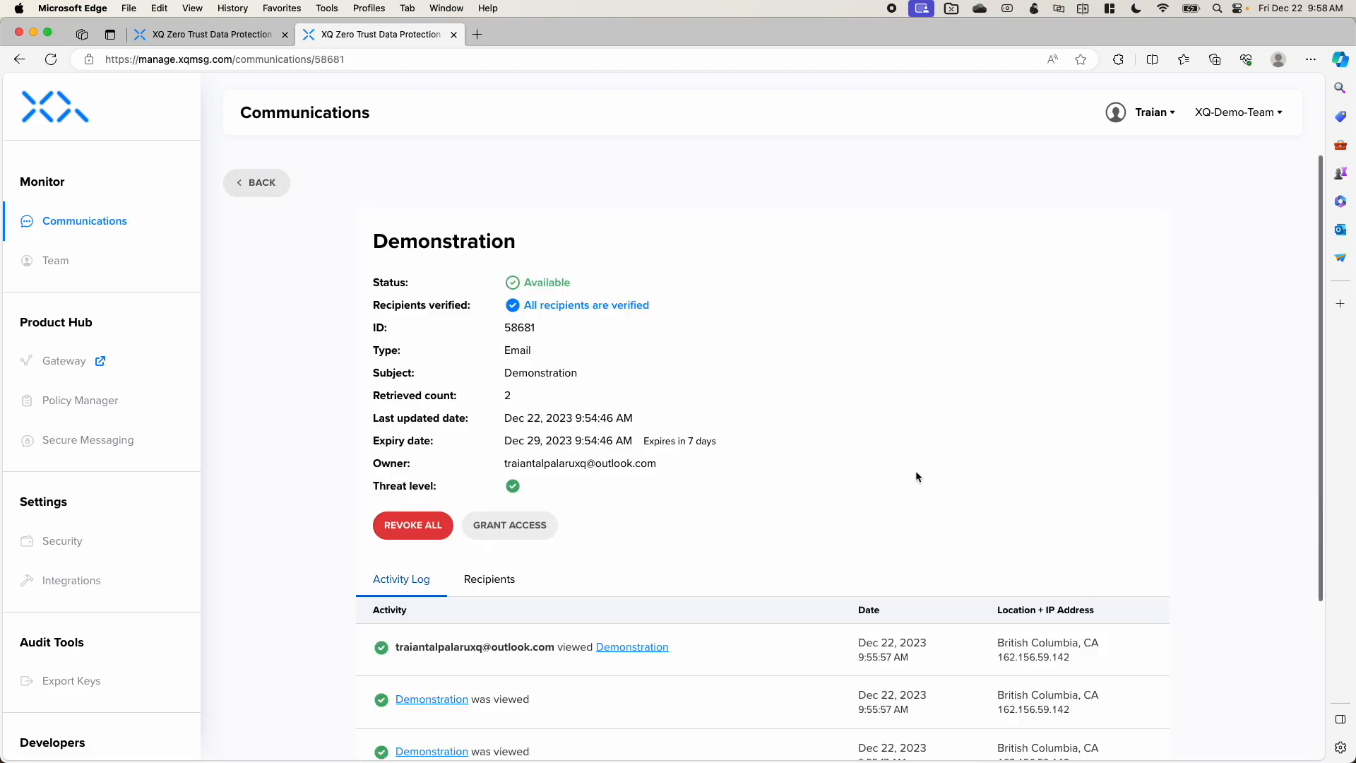
{"action": "scroll", "coordinate": [1223, 441], "scroll_direction": "down", "scroll_amount": 1}
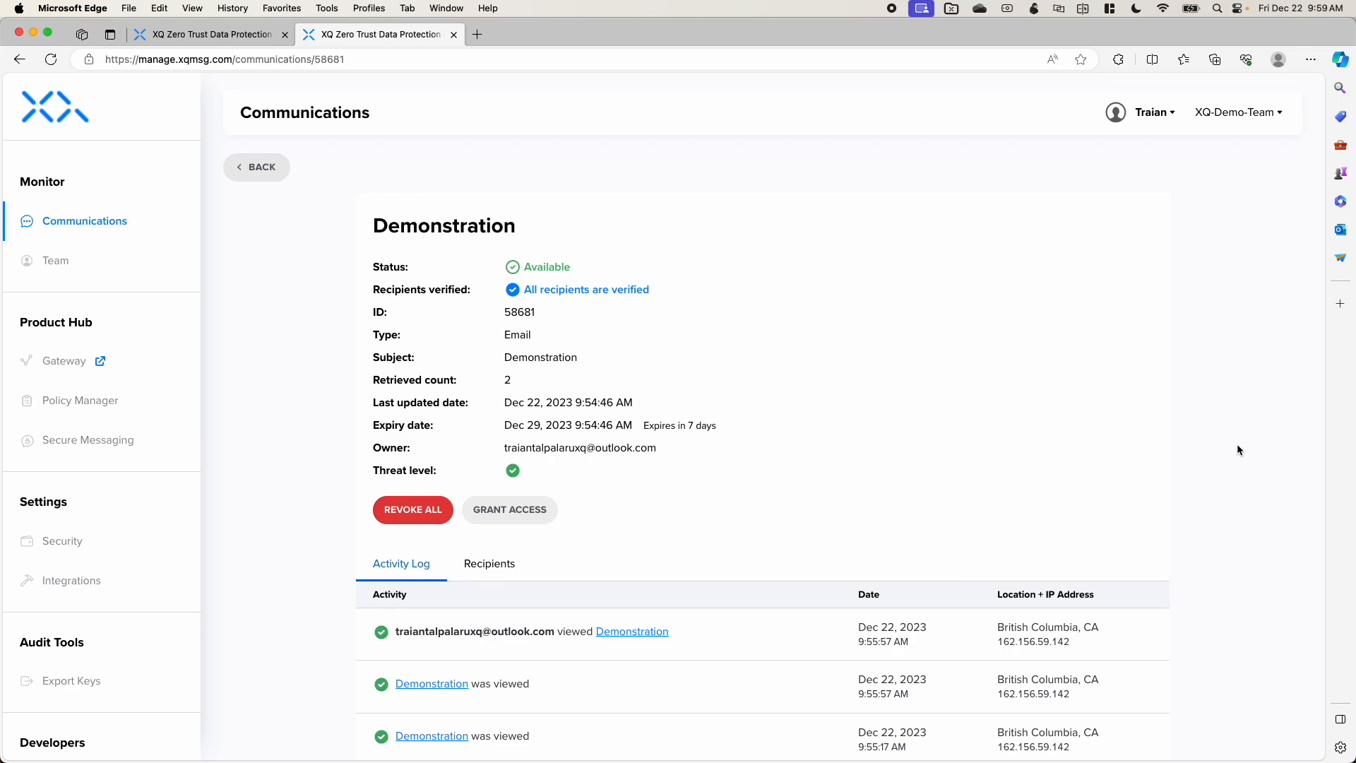
{"action": "left_click", "coordinate": [415, 516]}
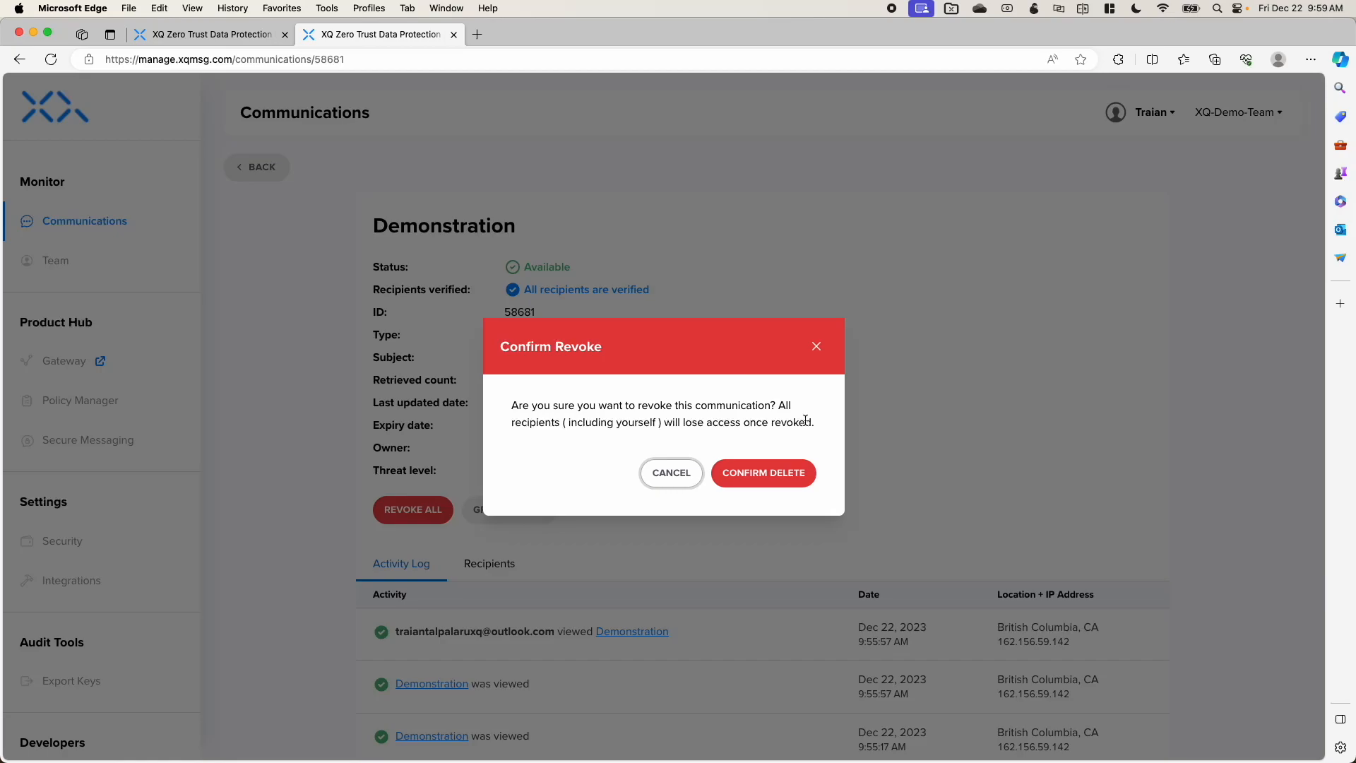
{"action": "left_click", "coordinate": [767, 478]}
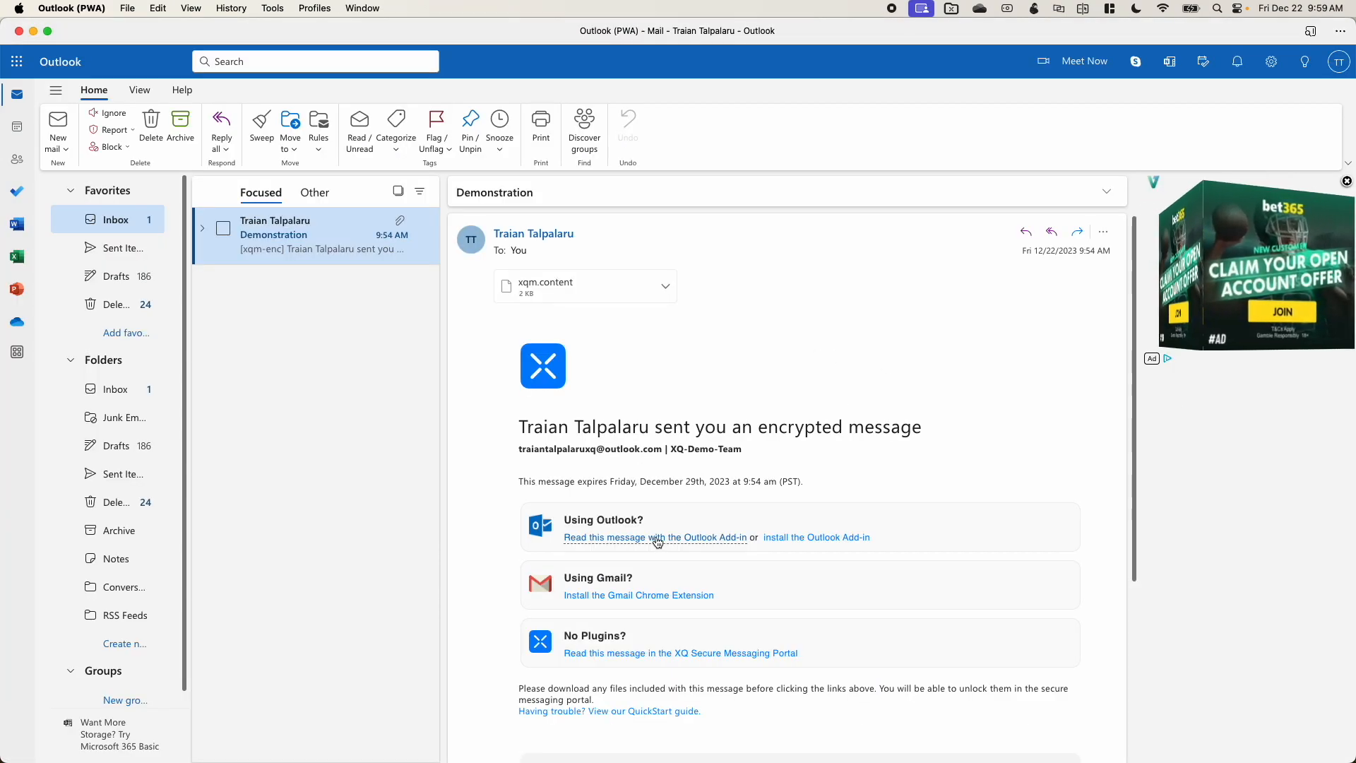
- Try to read the revoked Demonstration email with the Outlook Add-in, then close the decrypted content view
{"action": "left_click", "coordinate": [658, 539]}
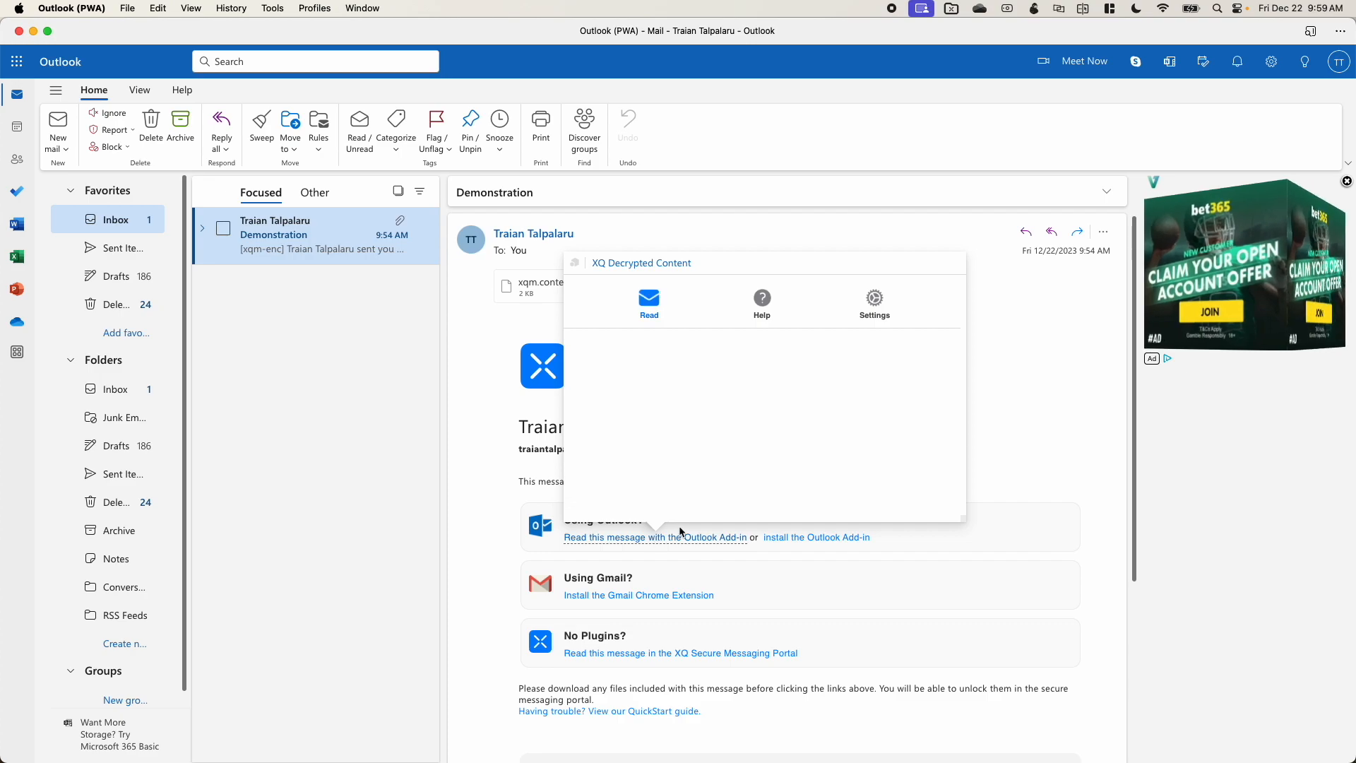
{"action": "scroll", "coordinate": [886, 444], "scroll_direction": "down", "scroll_amount": 1}
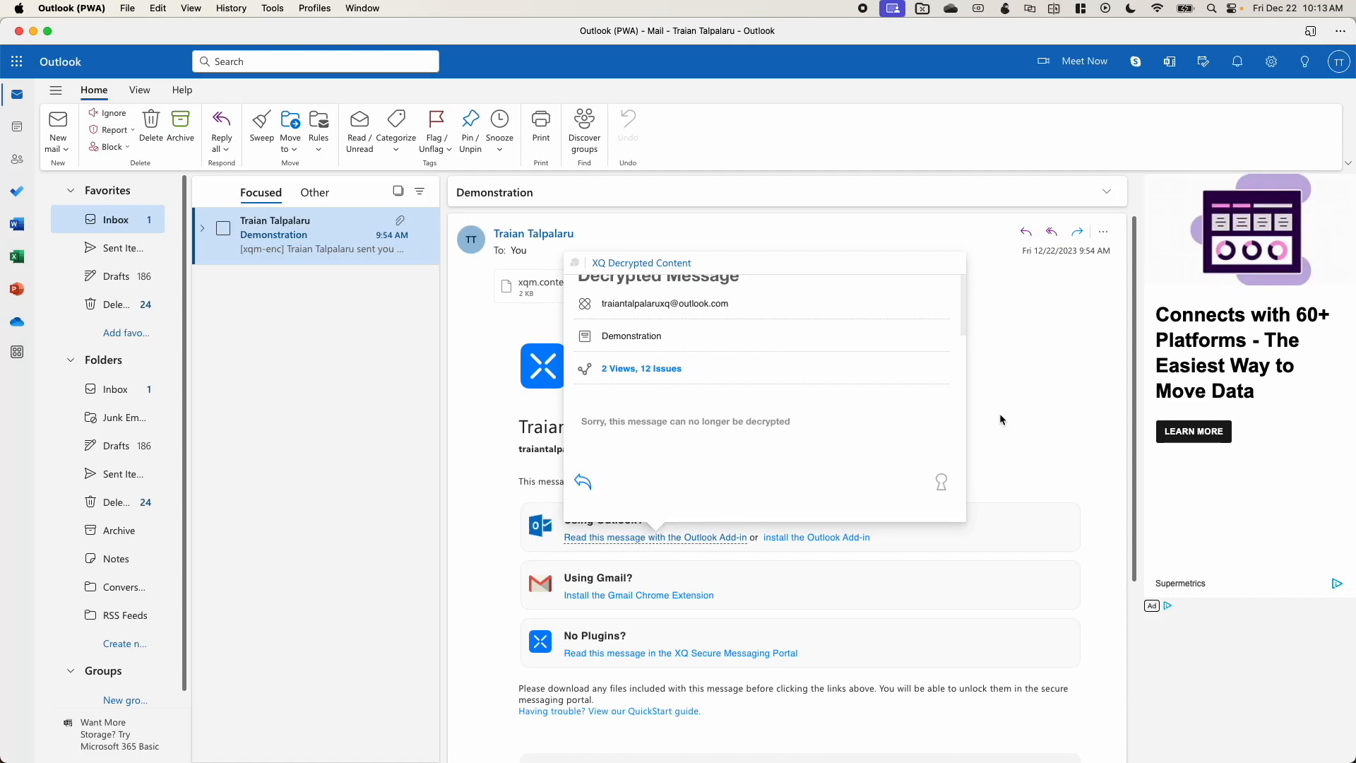
{"action": "left_click", "coordinate": [999, 413]}
- Open the XQ Outlook Enterprise add-in settings from the Demonstration email
{"action": "left_click", "coordinate": [1104, 232]}
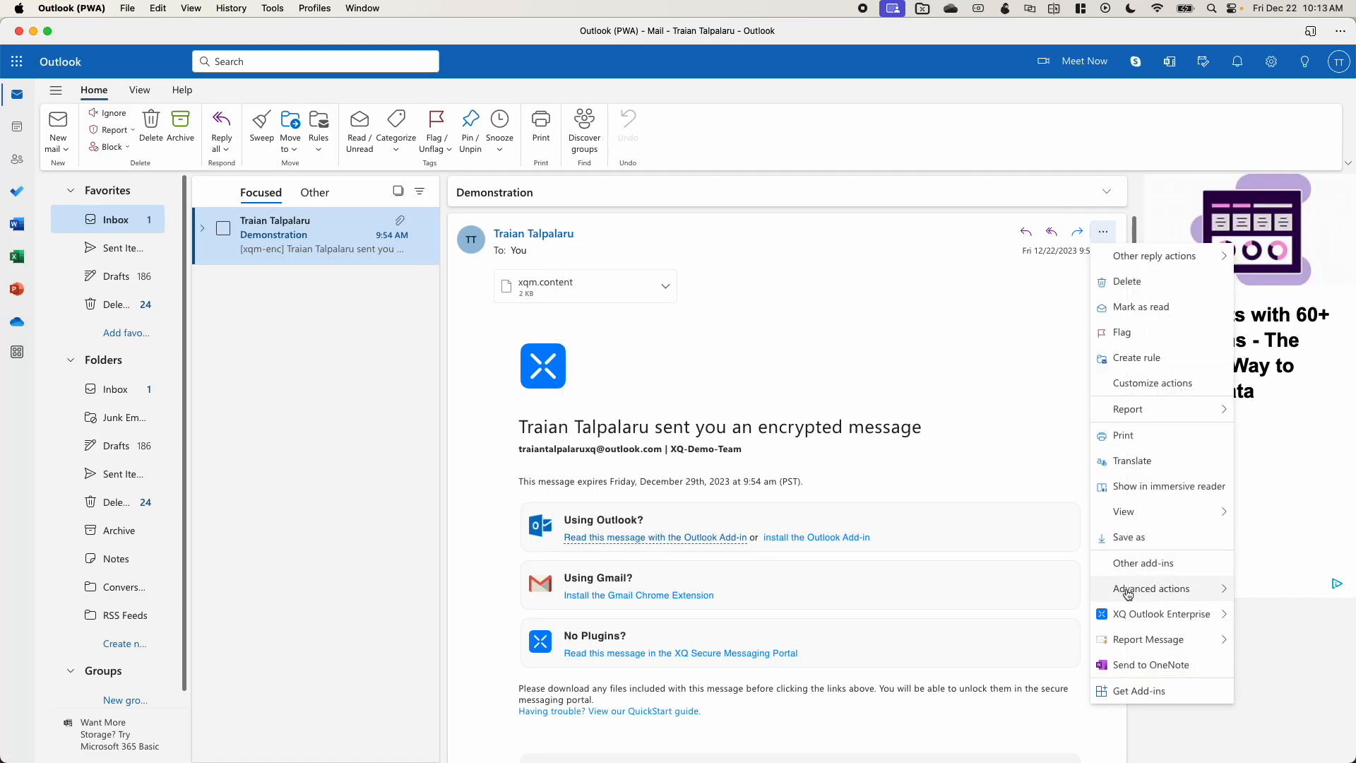
{"action": "mouse_move", "coordinate": [1126, 614]}
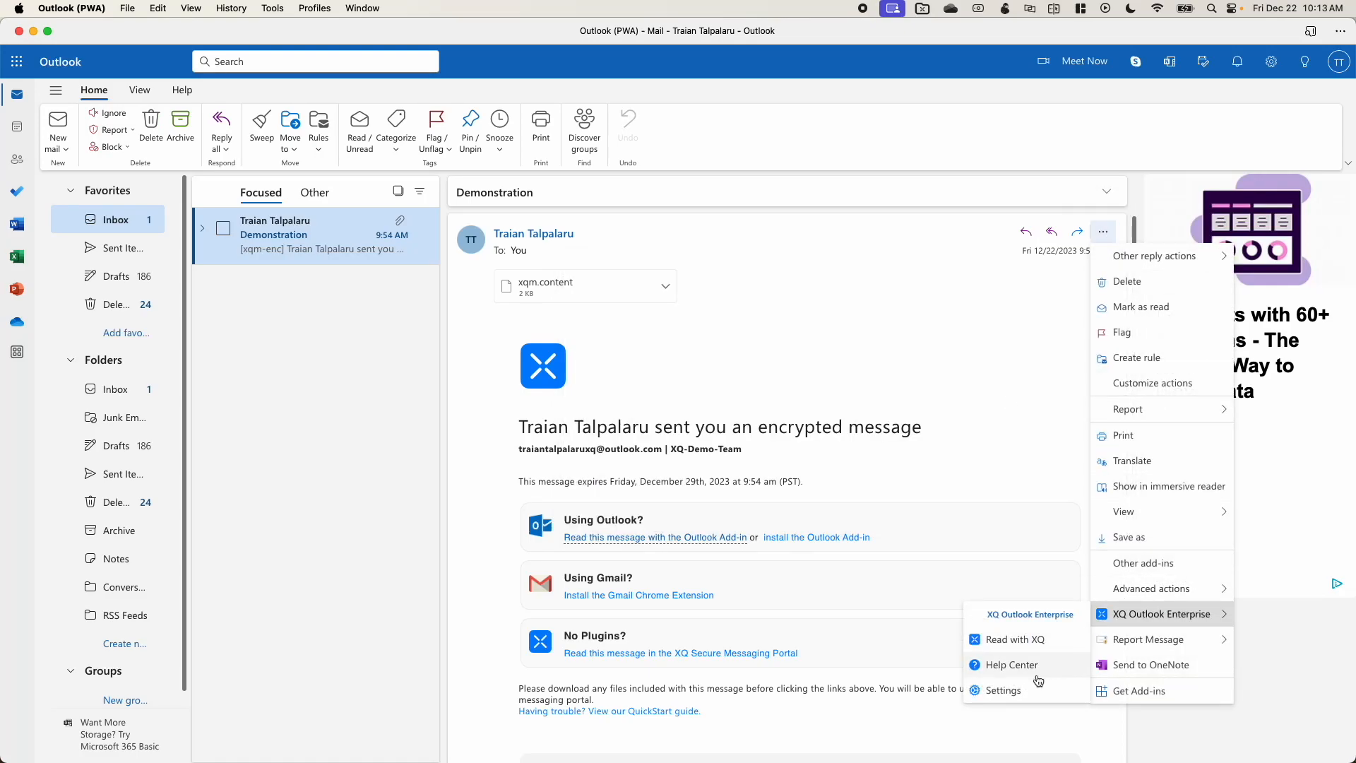
{"action": "left_click", "coordinate": [1007, 690]}
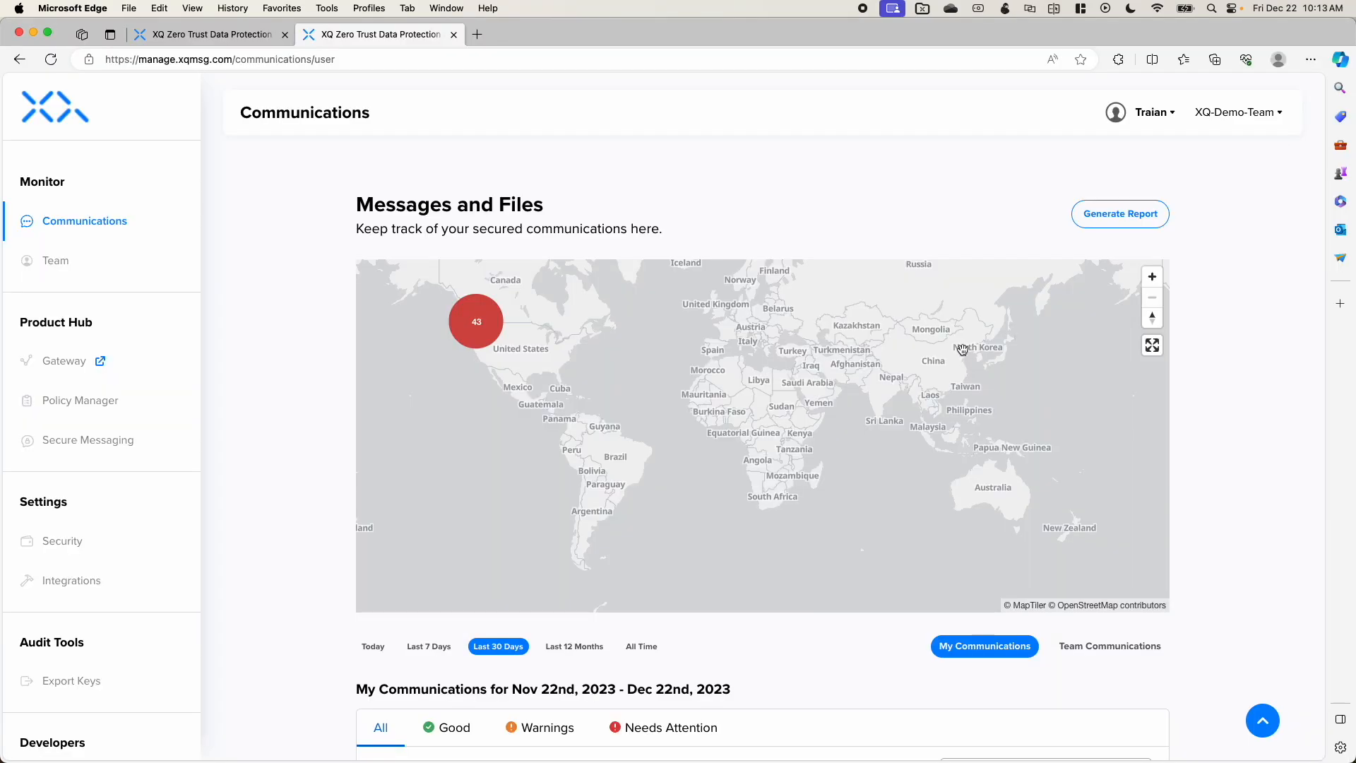
- Allow users to edit the messaging encryption algorithm in the team's security settings on the XQ dashboard
{"action": "left_click", "coordinate": [74, 543]}
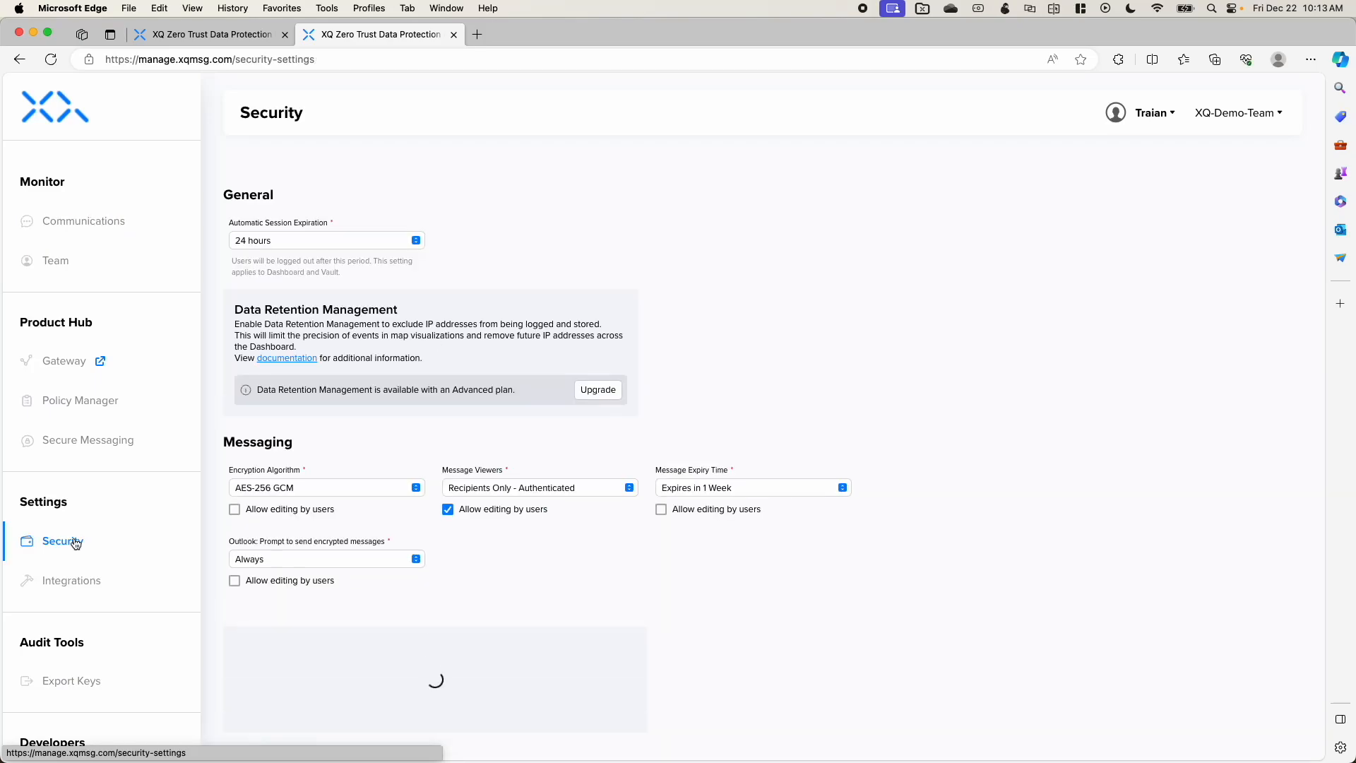
{"action": "scroll", "coordinate": [380, 456], "scroll_direction": "down", "scroll_amount": 5}
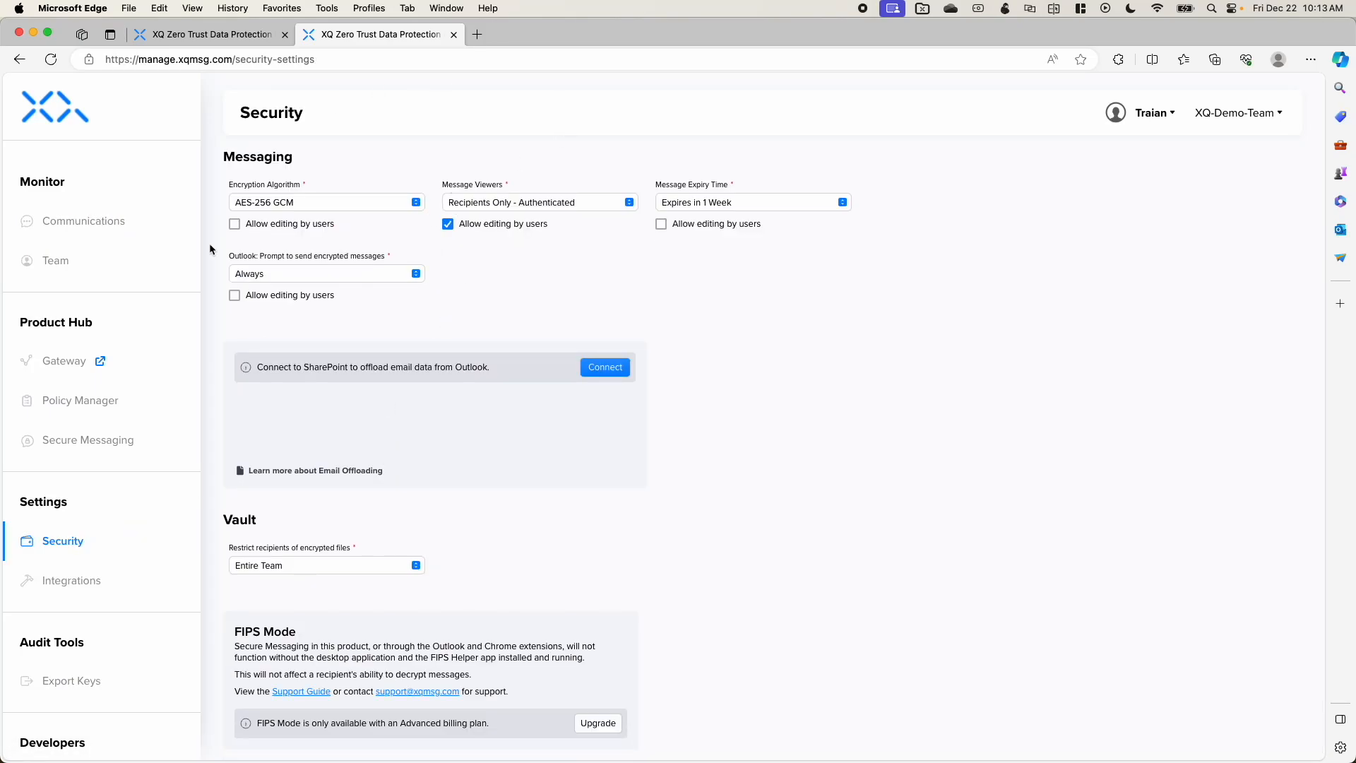
{"action": "left_click", "coordinate": [313, 226]}
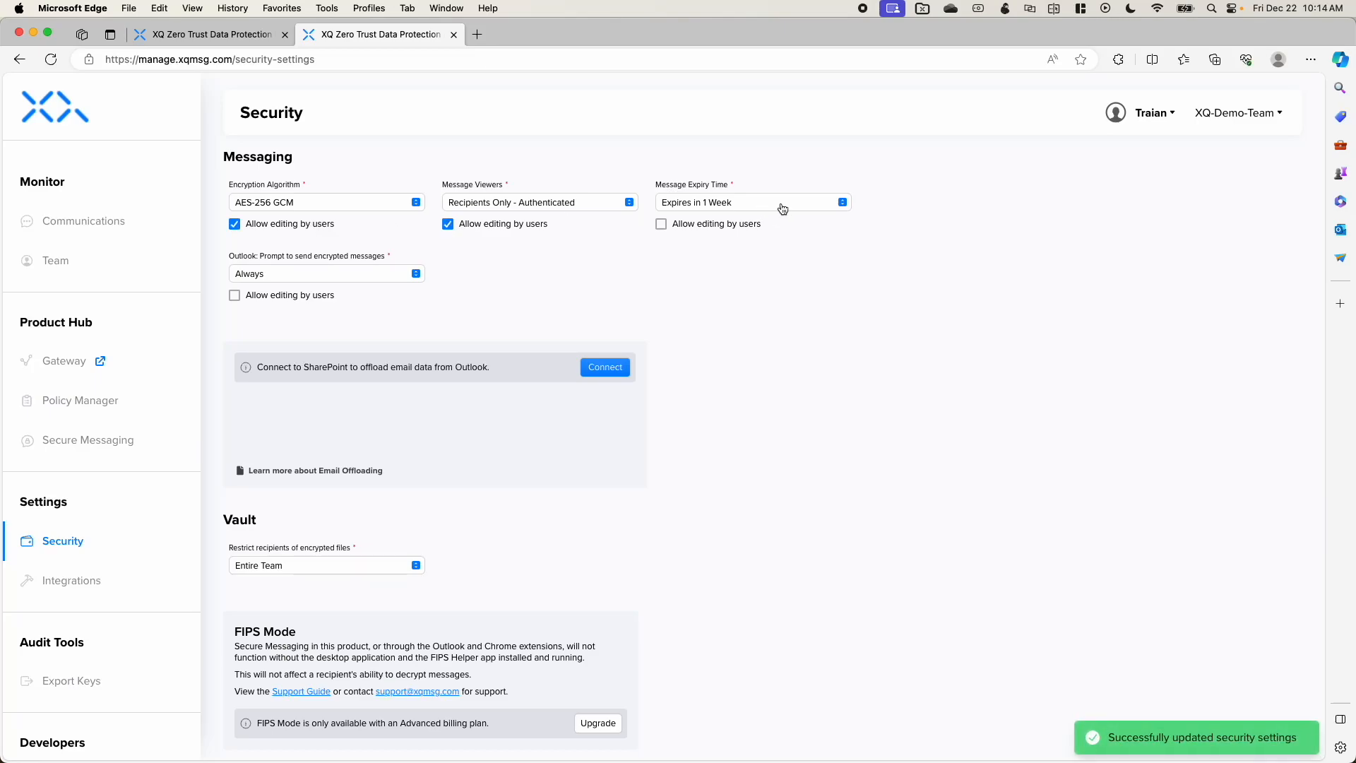